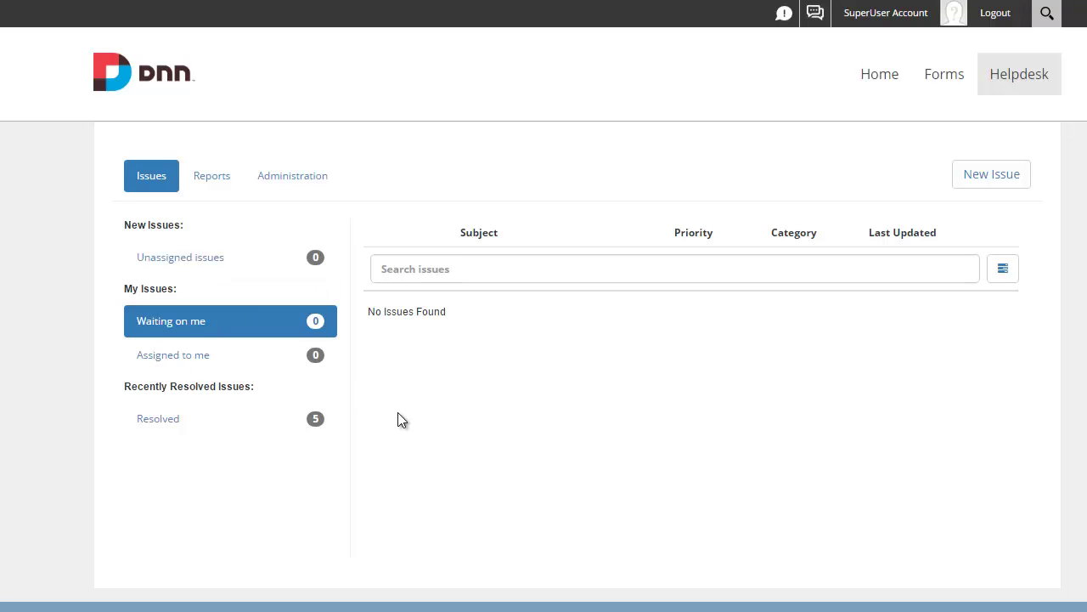
Step: Check the Http Post channel's secret key in helpdesk administration, then go to the site's Forms page
{"action": "left_click", "coordinate": [294, 187]}
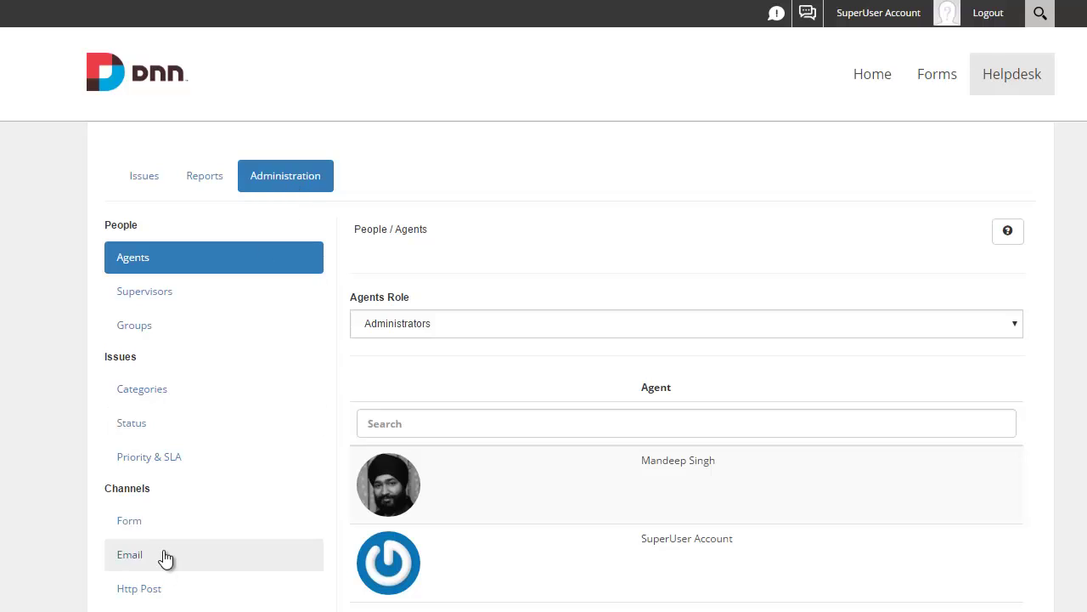
{"action": "left_click", "coordinate": [189, 522]}
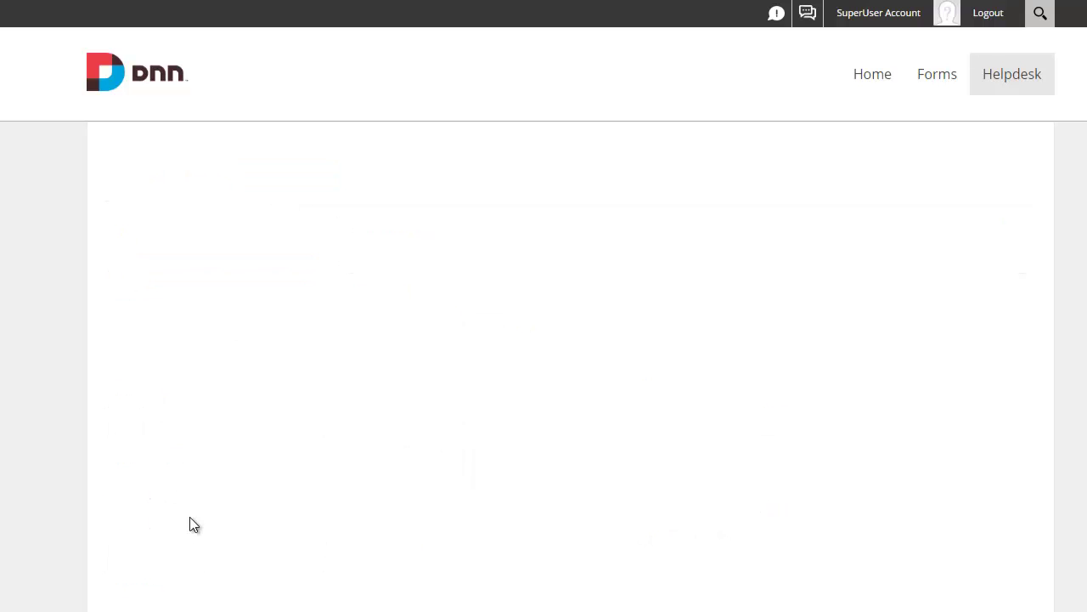
{"action": "left_click", "coordinate": [181, 599]}
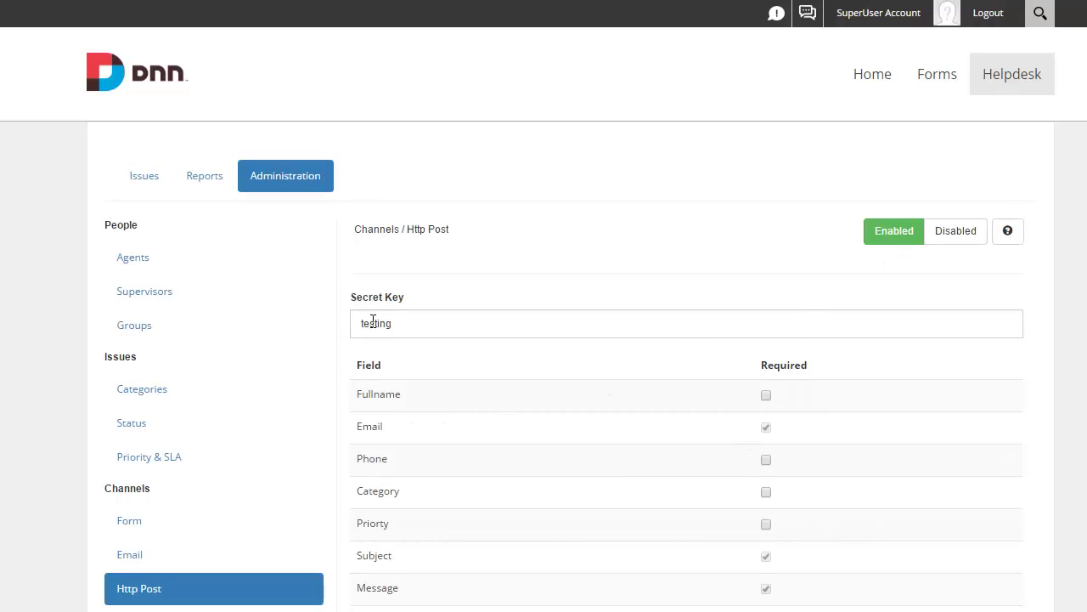
{"action": "left_click_drag", "start_coordinate": [357, 321], "coordinate": [392, 344]}
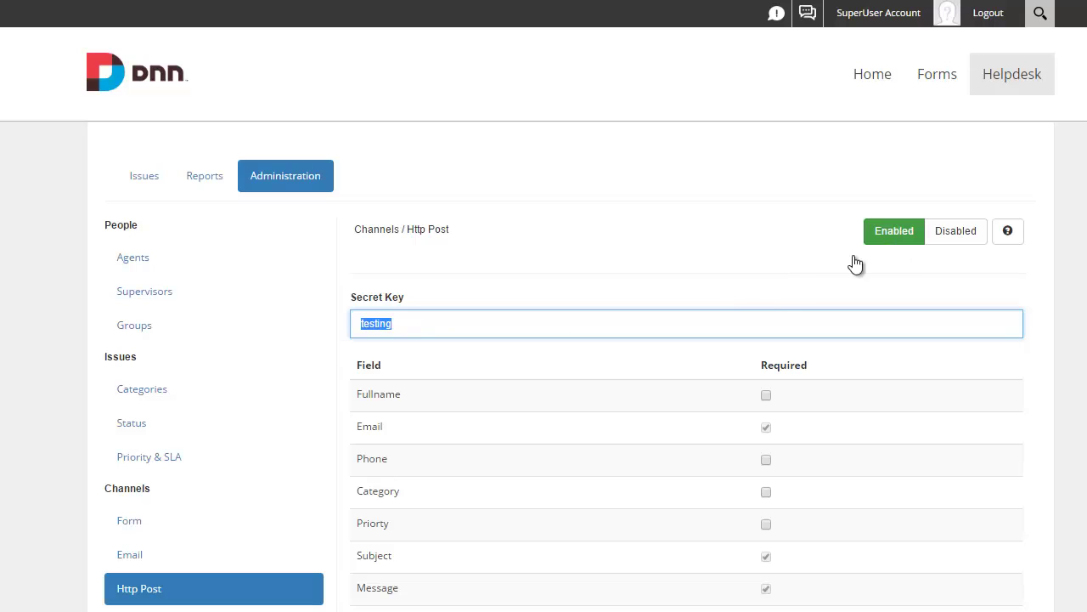
{"action": "double_click", "coordinate": [421, 333]}
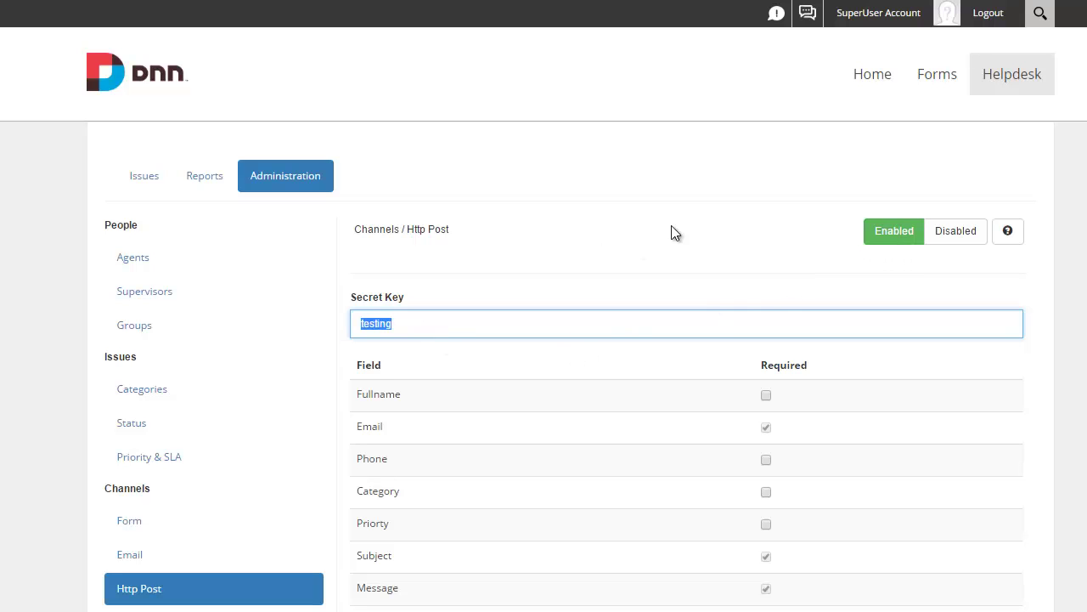
{"action": "left_click", "coordinate": [957, 83]}
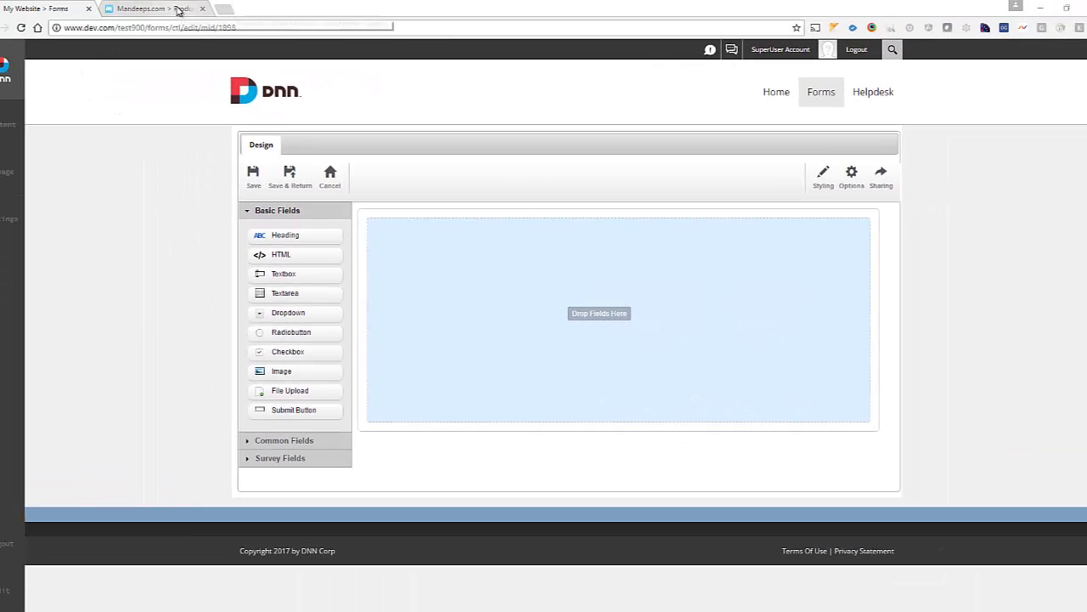
Step: Switch to the Mandeeps Live Forms gallery tab
{"action": "left_click", "coordinate": [178, 10]}
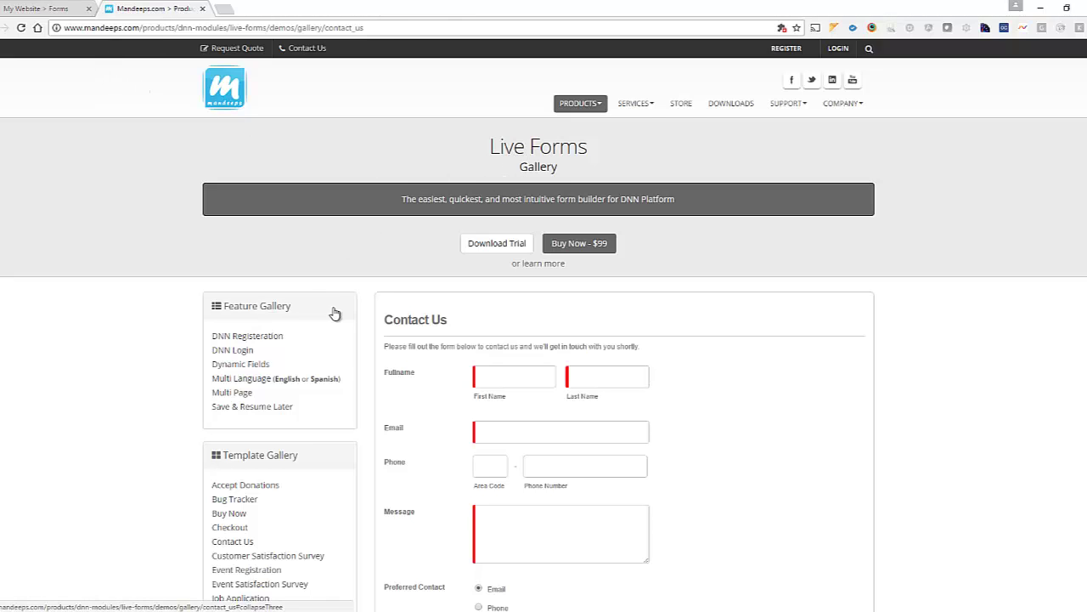
Step: Copy the Bug Tracker template's form code with Copy Template and dismiss the clipboard alert
{"action": "scroll", "coordinate": [332, 313], "scroll_direction": "down", "scroll_amount": 2}
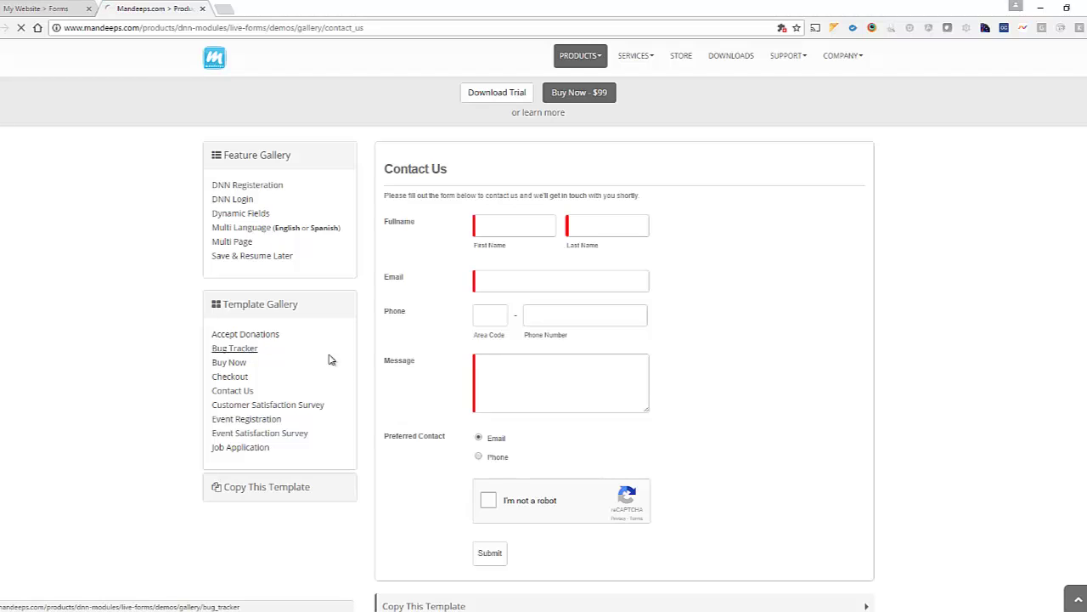
{"action": "scroll", "coordinate": [576, 278], "scroll_direction": "down", "scroll_amount": 3}
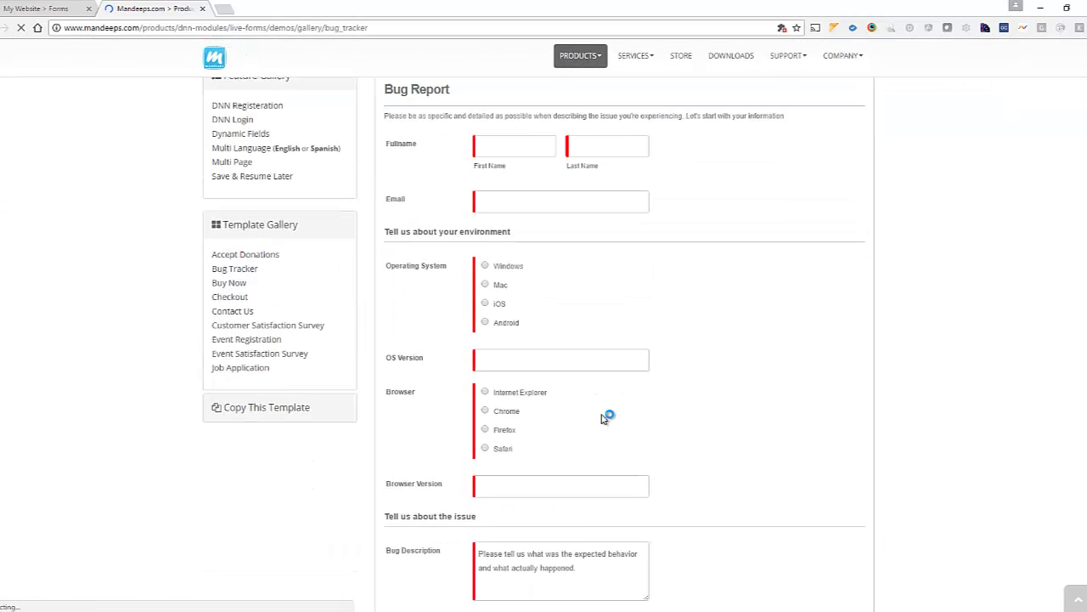
{"action": "scroll", "coordinate": [594, 422], "scroll_direction": "down", "scroll_amount": 5}
{"action": "left_click", "coordinate": [609, 441]}
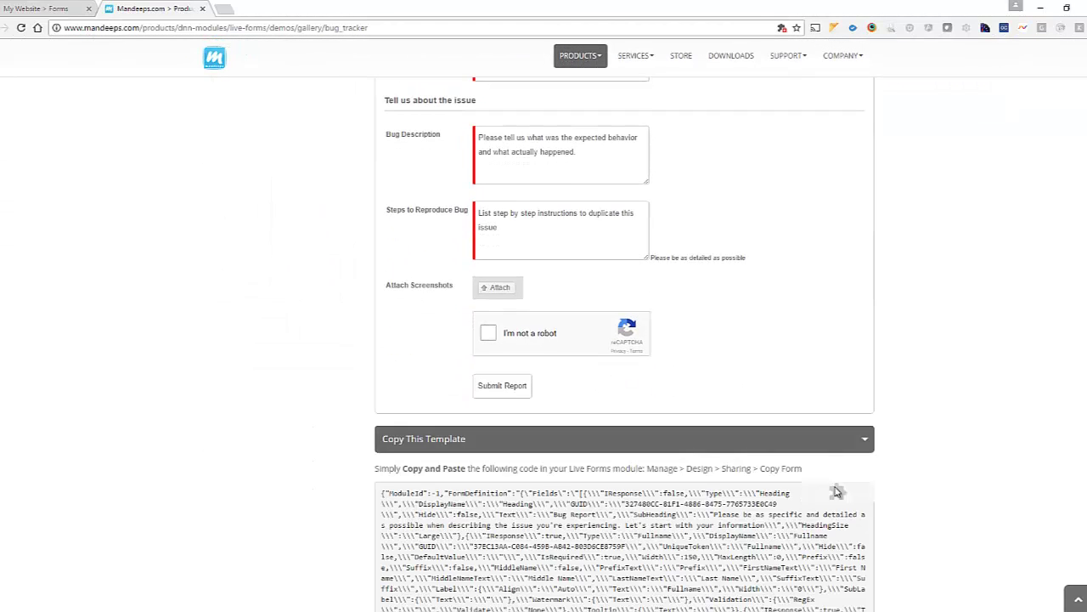
{"action": "left_click", "coordinate": [836, 495]}
{"action": "left_click", "coordinate": [639, 97]}
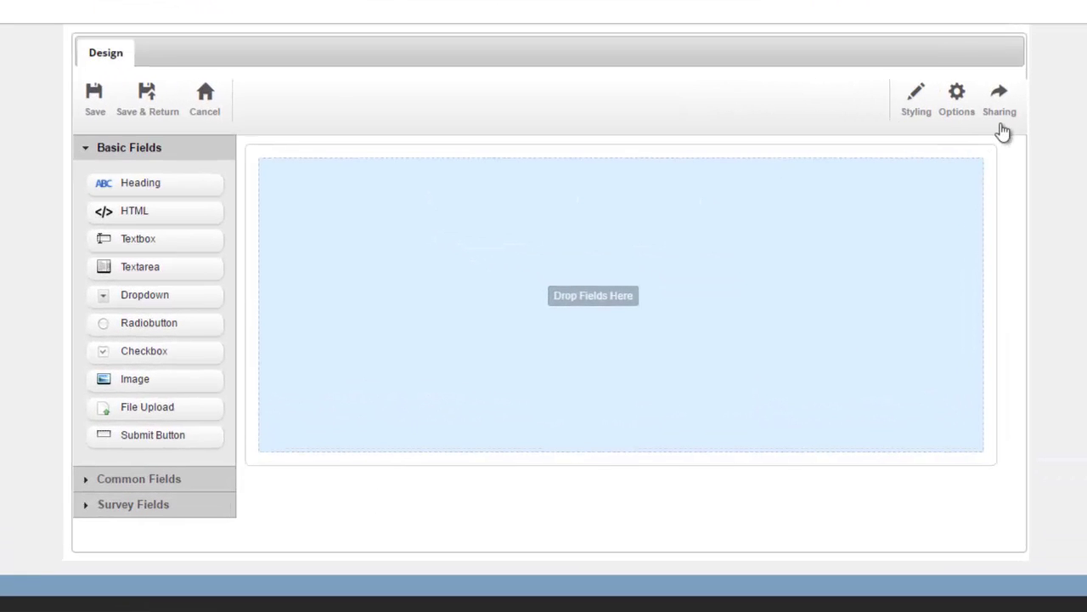
Step: Import the Bug Report form by pasting the template code into Copy Form, then delete its Captcha field
{"action": "left_click", "coordinate": [1002, 125]}
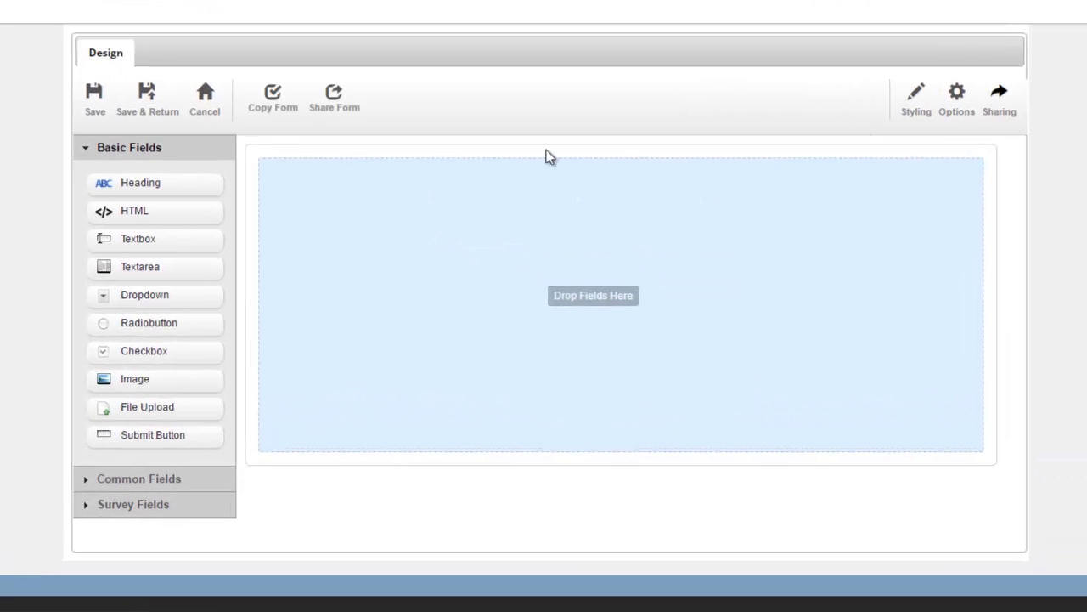
{"action": "left_click", "coordinate": [286, 122]}
{"action": "left_click", "coordinate": [371, 238]}
{"action": "key", "text": "ctrl+v"}
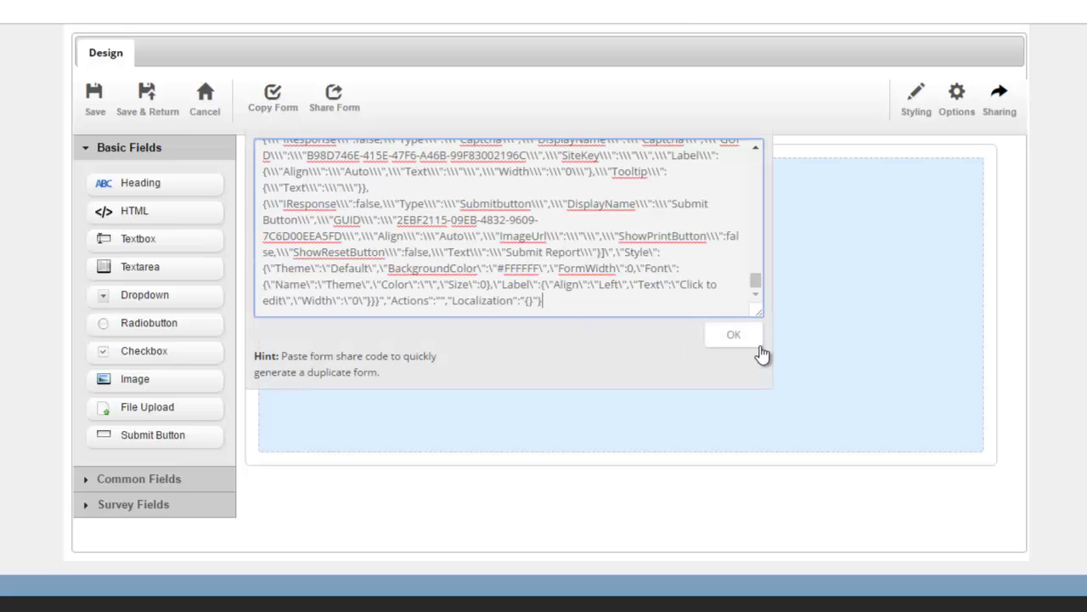
{"action": "left_click", "coordinate": [756, 343]}
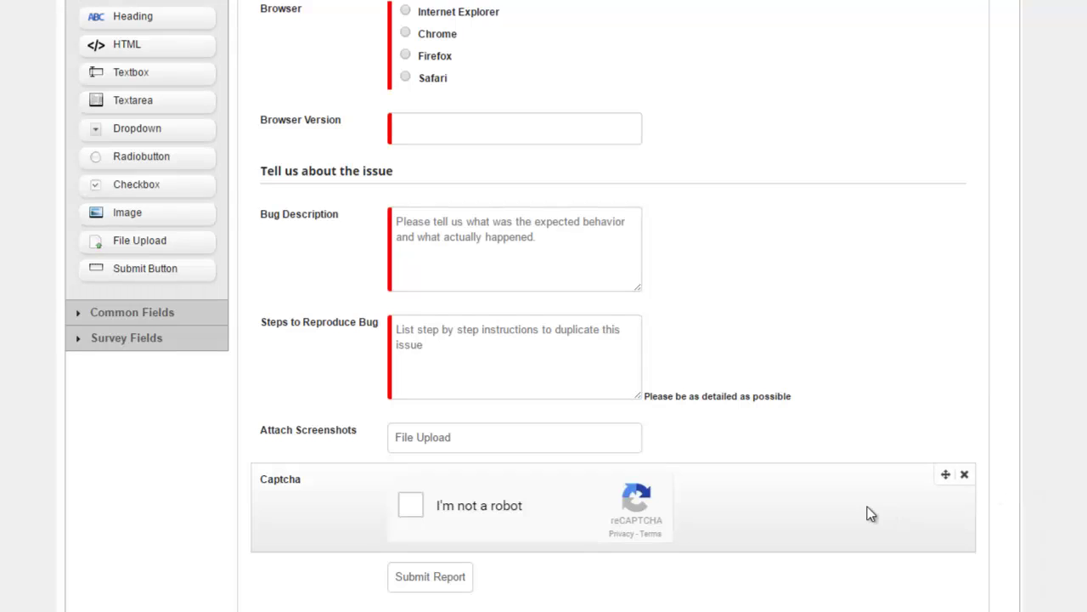
{"action": "left_click", "coordinate": [965, 474]}
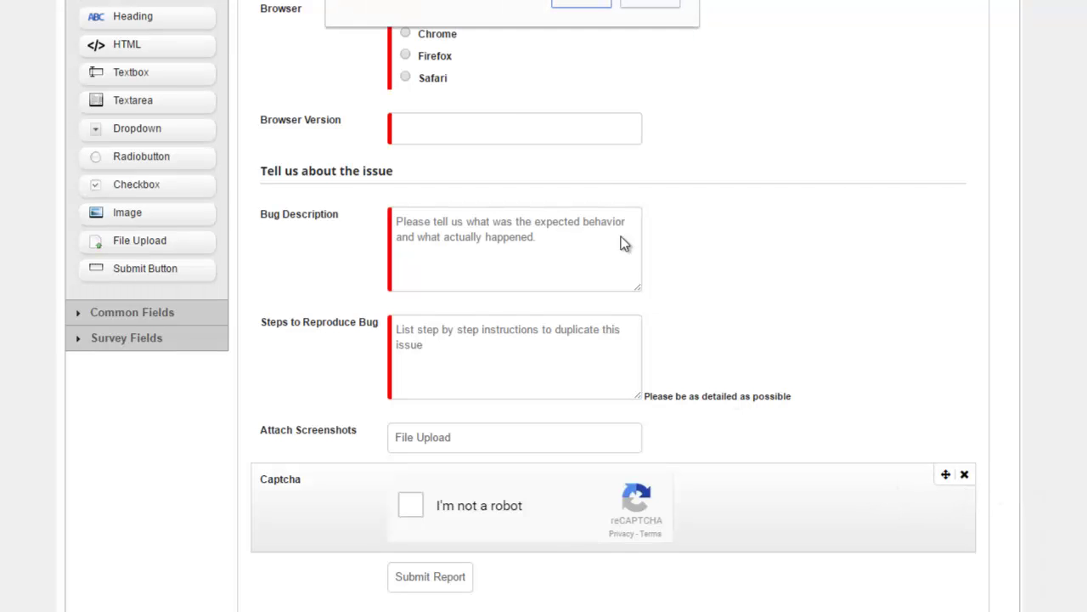
Step: Confirm the Captcha removal and add a Textbox and a Textarea below the Email field
{"action": "left_click", "coordinate": [578, 4]}
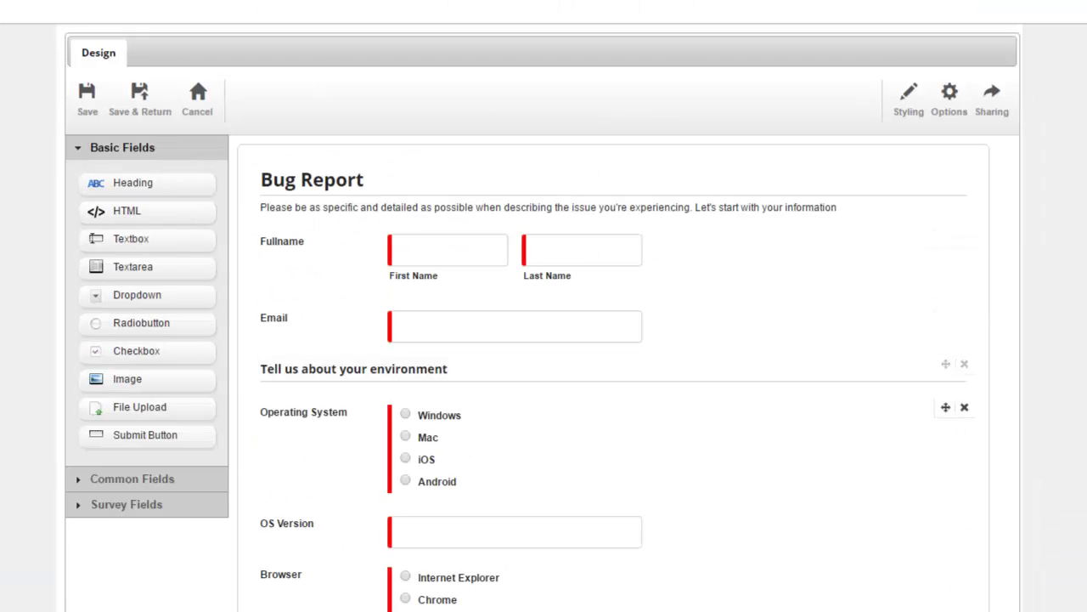
{"action": "scroll", "coordinate": [1051, 427], "scroll_direction": "down", "scroll_amount": 5}
{"action": "scroll", "coordinate": [954, 428], "scroll_direction": "up", "scroll_amount": 5}
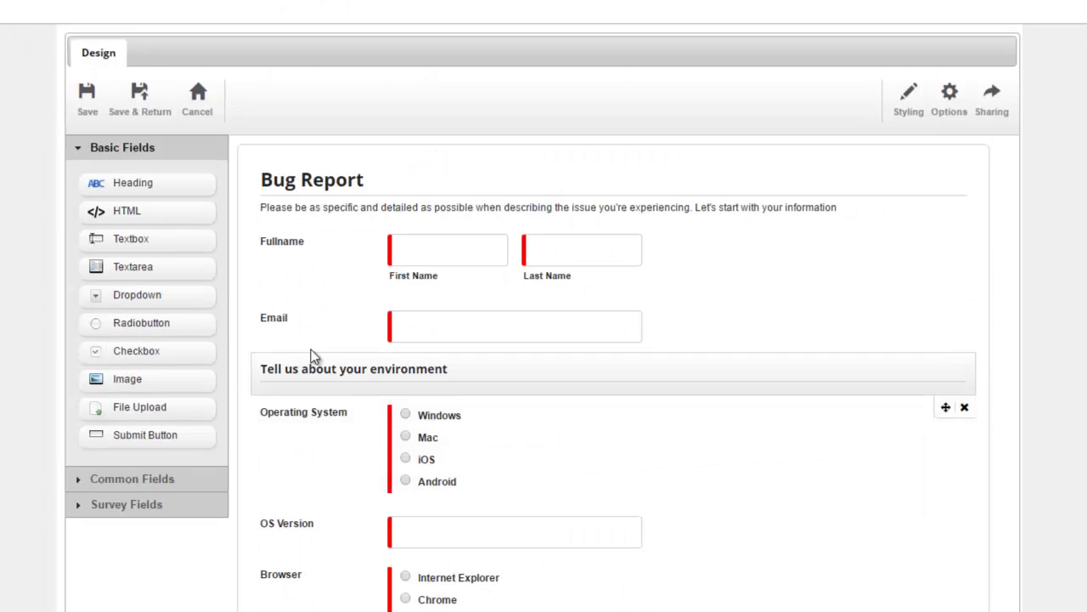
{"action": "scroll", "coordinate": [355, 371], "scroll_direction": "down", "scroll_amount": 1}
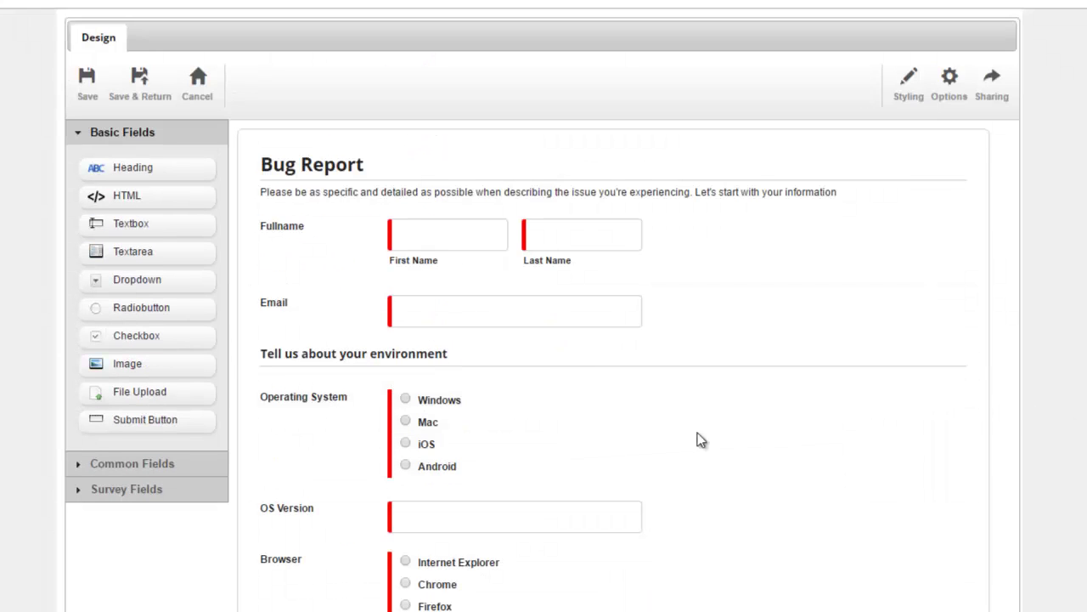
{"action": "left_click_drag", "start_coordinate": [134, 228], "coordinate": [298, 344]}
{"action": "left_click_drag", "start_coordinate": [228, 322], "coordinate": [300, 393]}
Step: Label the new Textbox 'Subject' and the Textarea 'Message'
{"action": "left_click", "coordinate": [285, 355]}
{"action": "type", "text": "Subject"}
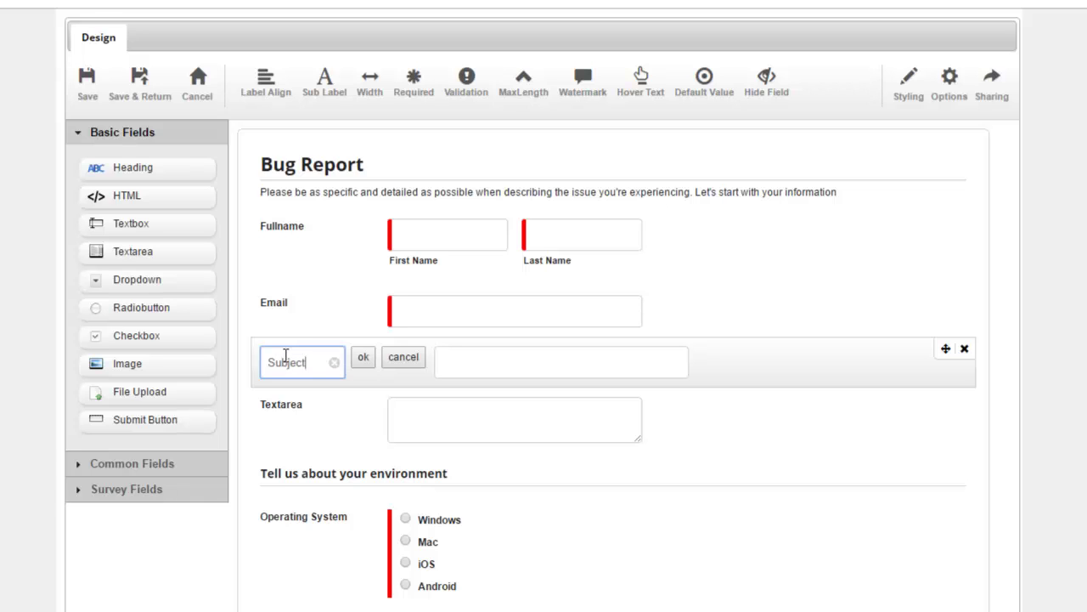
{"action": "key", "text": "Return"}
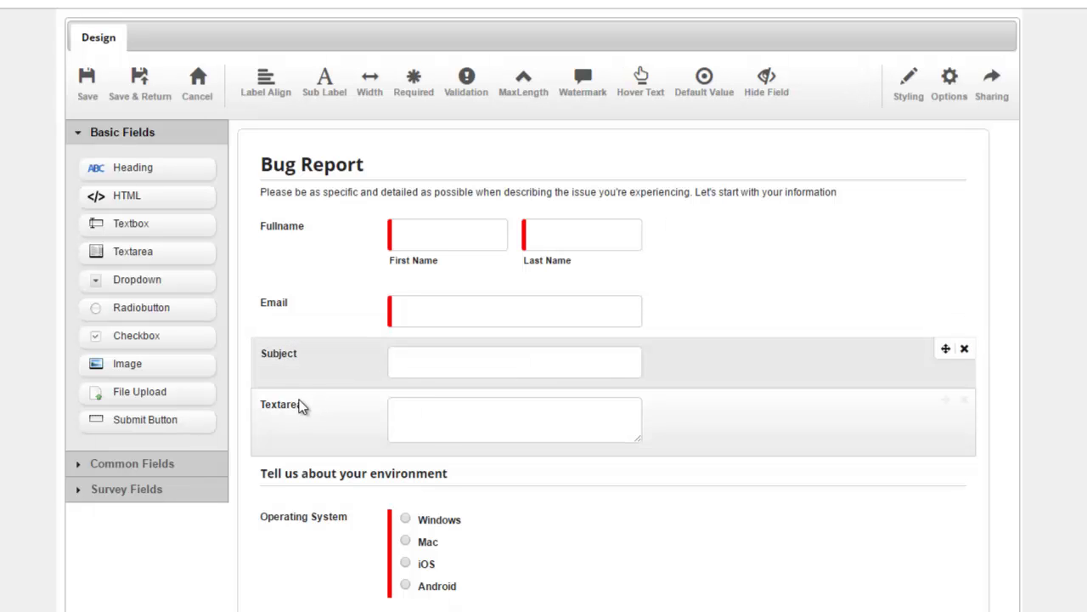
{"action": "left_click", "coordinate": [293, 407]}
{"action": "type", "text": "Message"}
{"action": "left_click", "coordinate": [363, 409]}
Step: Make Subject and Message required and set the Message height to 10
{"action": "left_click", "coordinate": [330, 93]}
{"action": "left_click", "coordinate": [332, 353]}
{"action": "left_click", "coordinate": [399, 98]}
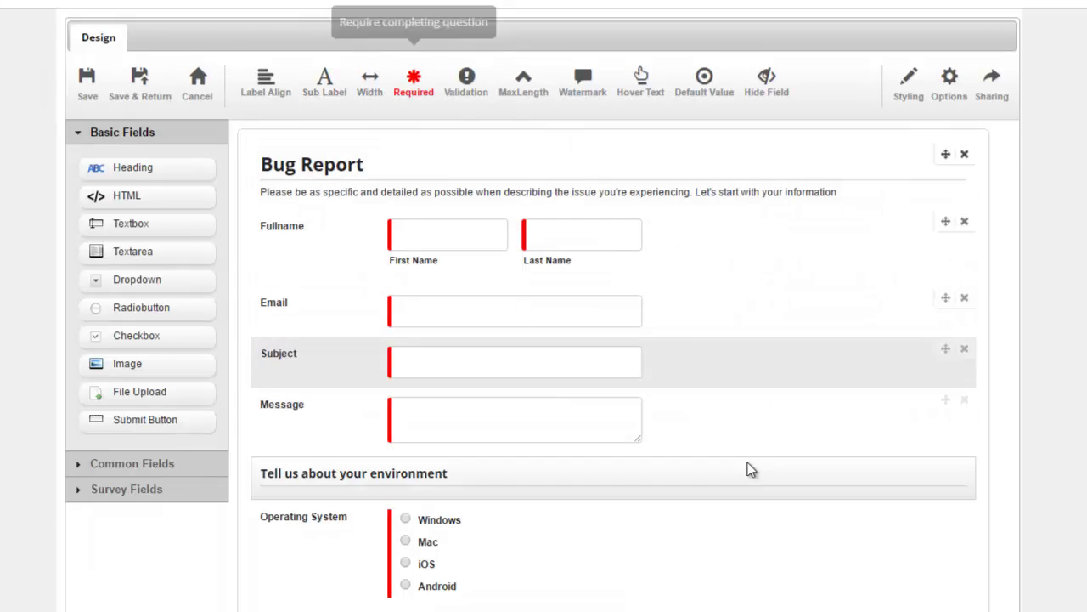
{"action": "left_click", "coordinate": [747, 417]}
{"action": "left_click", "coordinate": [412, 92]}
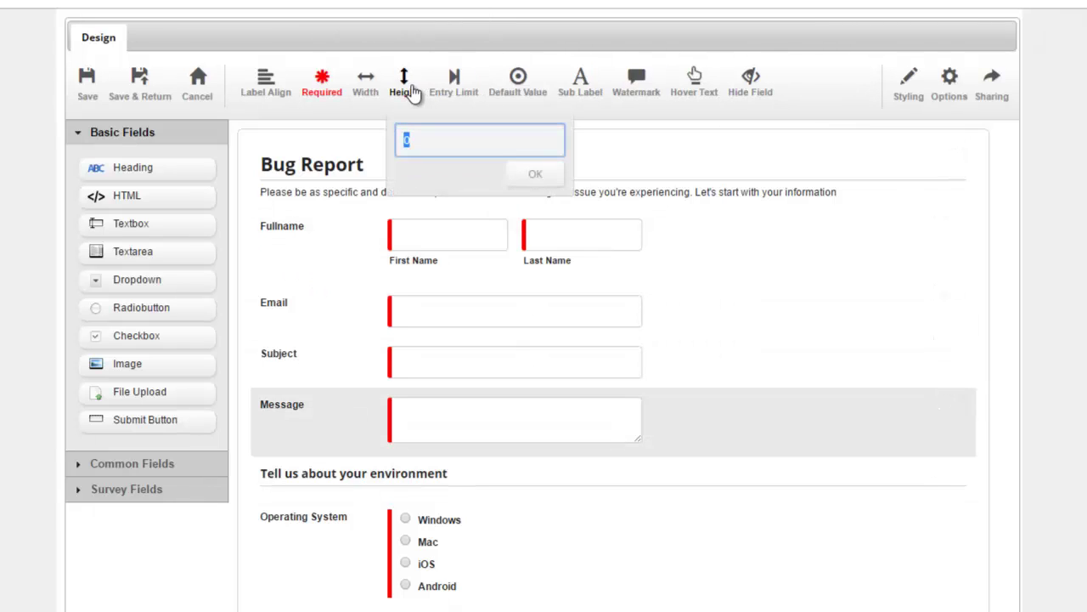
{"action": "type", "text": "10"}
{"action": "key", "text": "Return"}
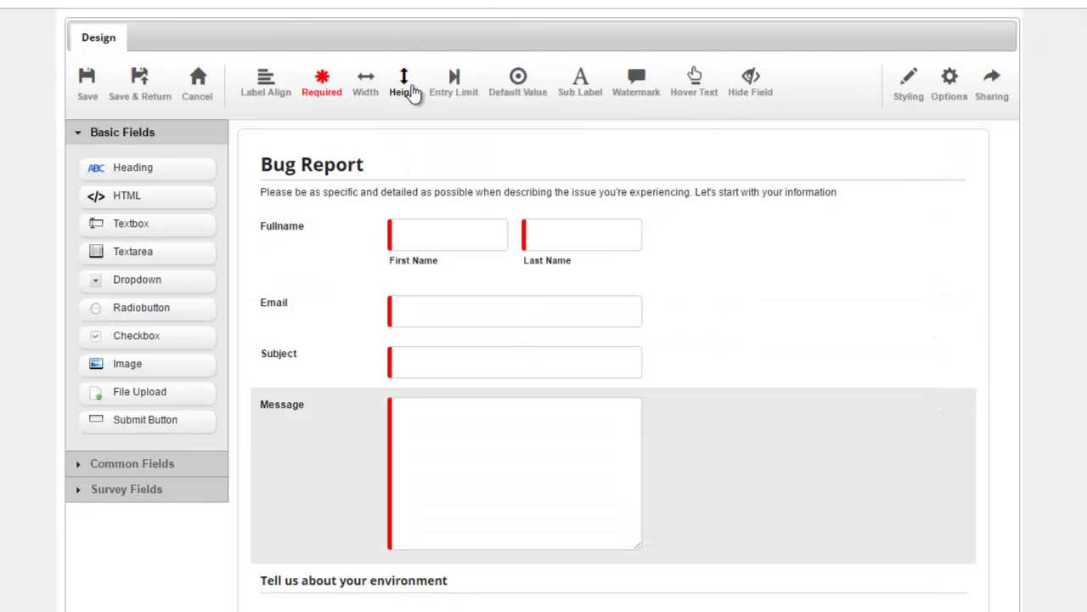
Step: Add a Create Ticket submission action linked to the Helpdesk > Live Helpdesk module
{"action": "left_click", "coordinate": [949, 96]}
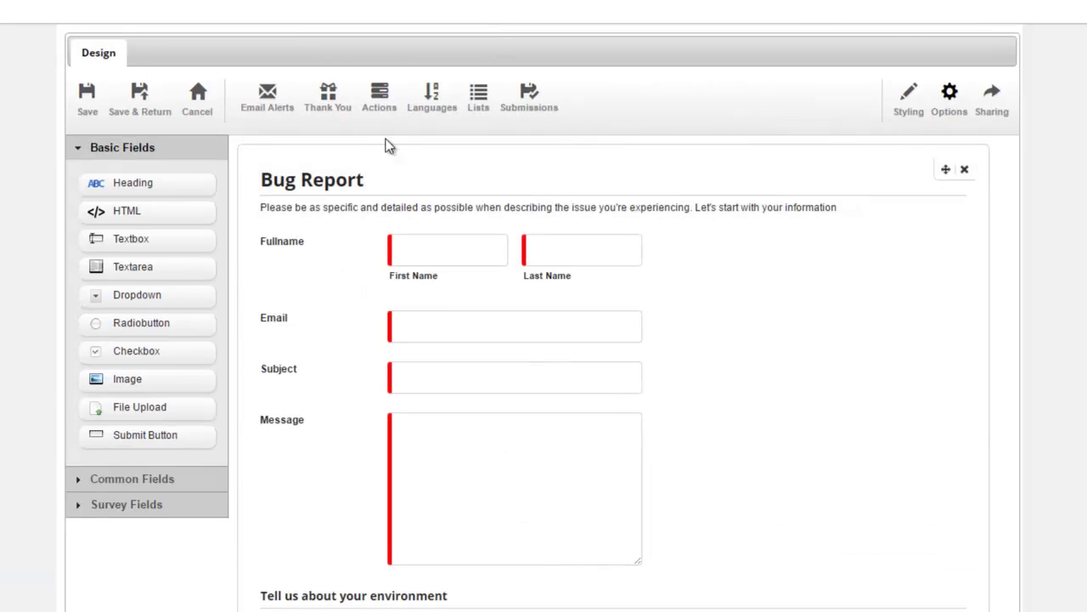
{"action": "left_click", "coordinate": [380, 97]}
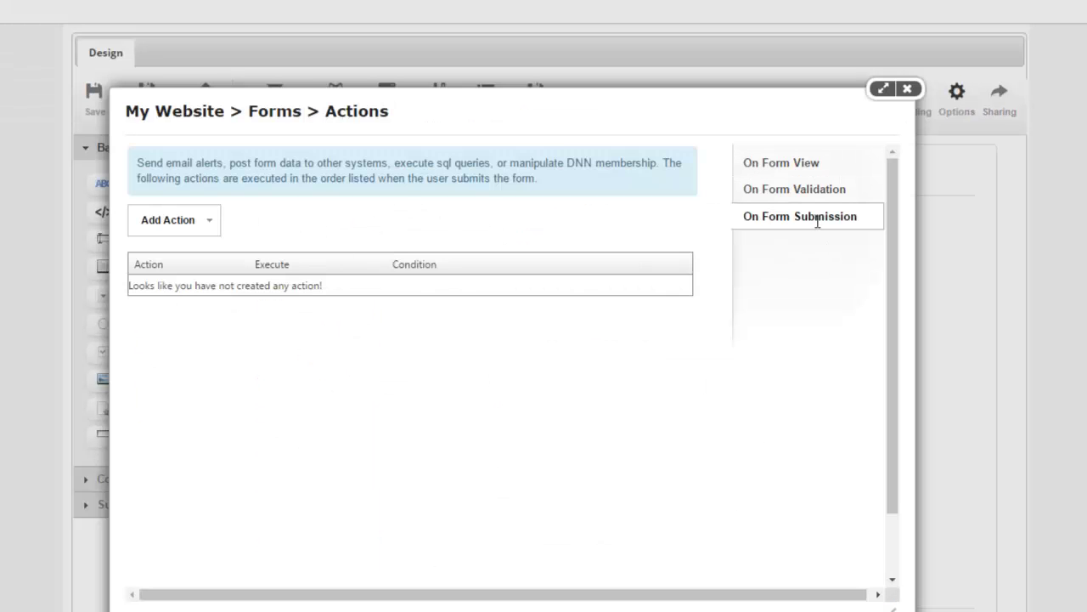
{"action": "left_click", "coordinate": [174, 220]}
{"action": "mouse_move", "coordinate": [178, 491]}
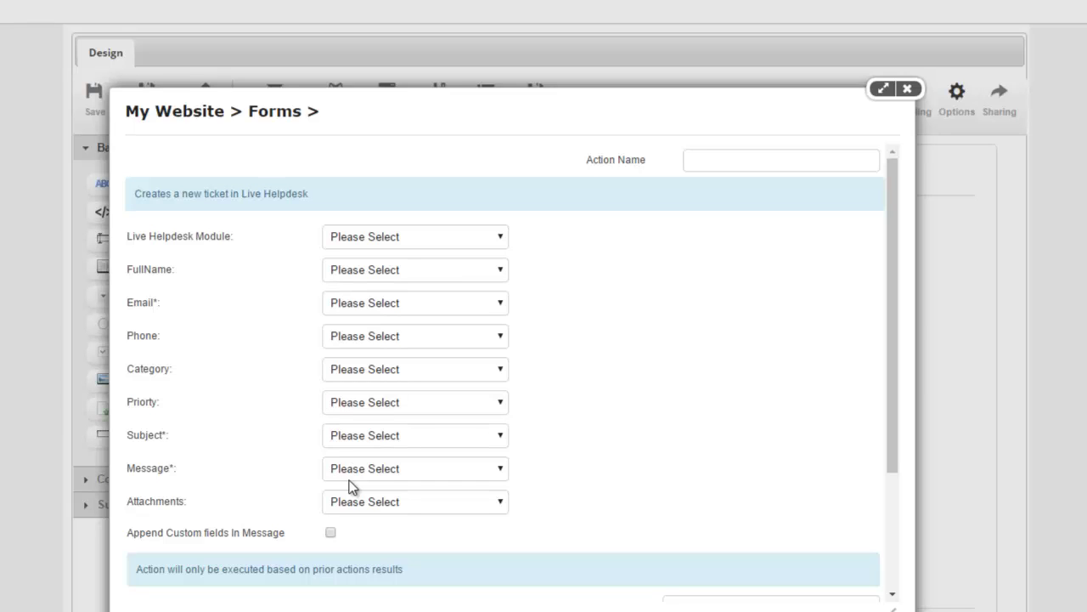
{"action": "left_click", "coordinate": [759, 159]}
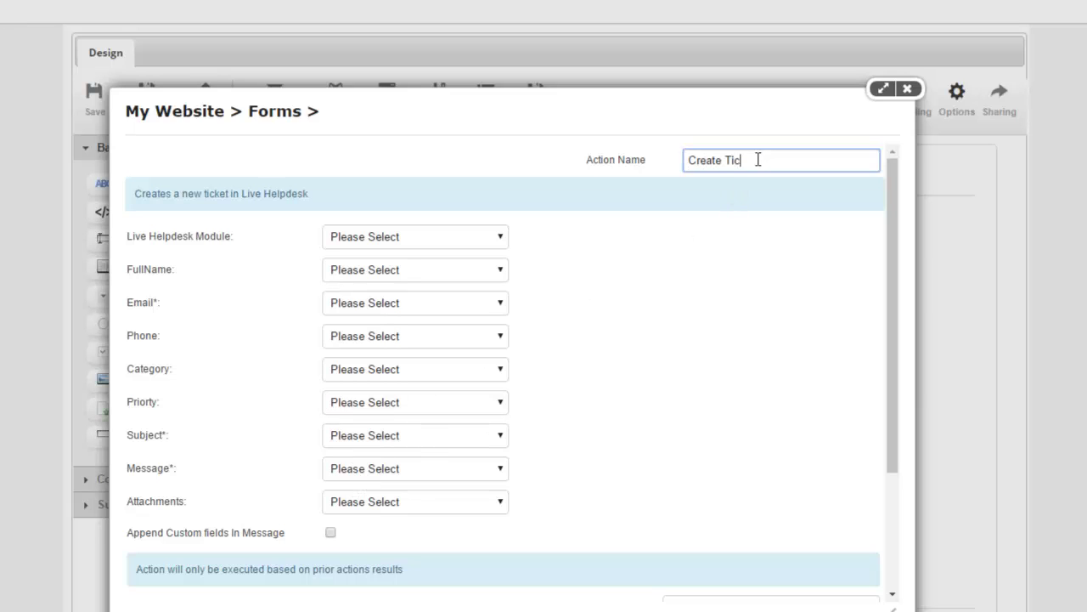
{"action": "left_click", "coordinate": [650, 317]}
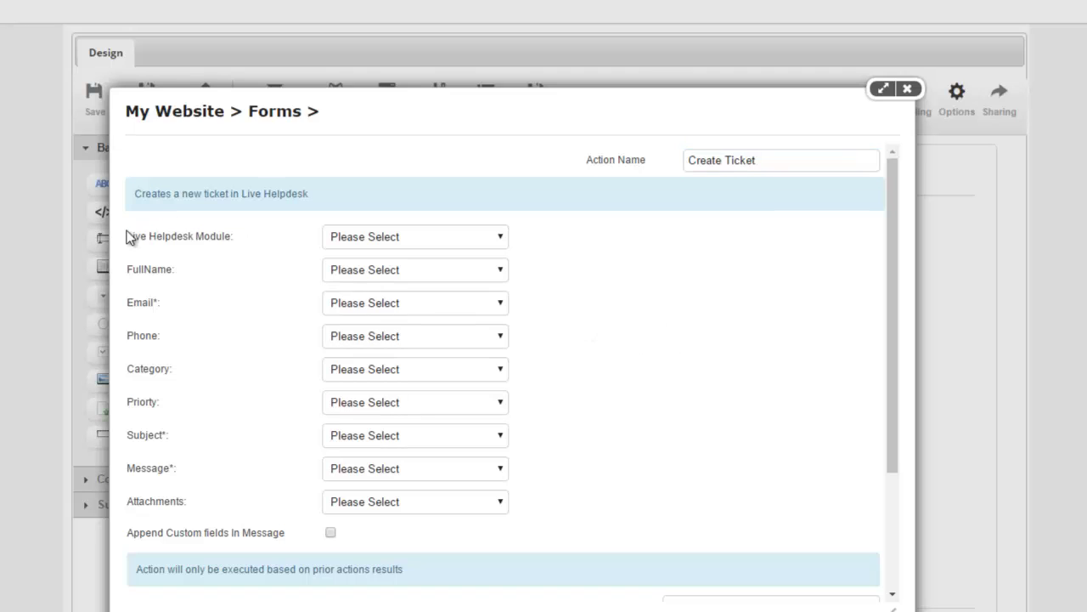
{"action": "left_click", "coordinate": [393, 243]}
{"action": "left_click", "coordinate": [446, 271]}
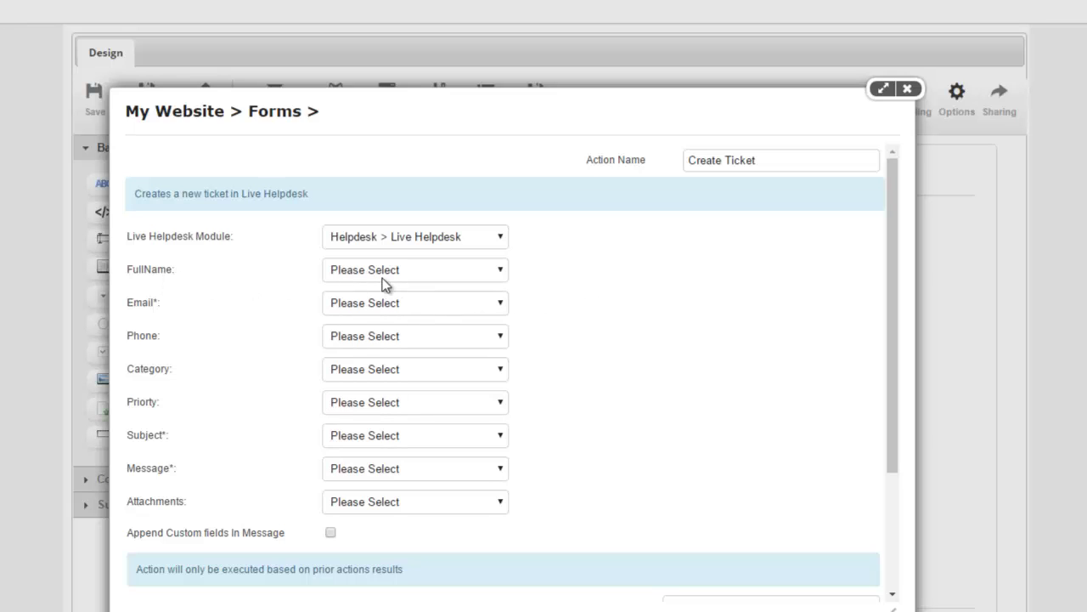
Step: Map the ticket's full name to Fullname and email to Email, leaving phone and category unmapped
{"action": "left_click", "coordinate": [350, 278]}
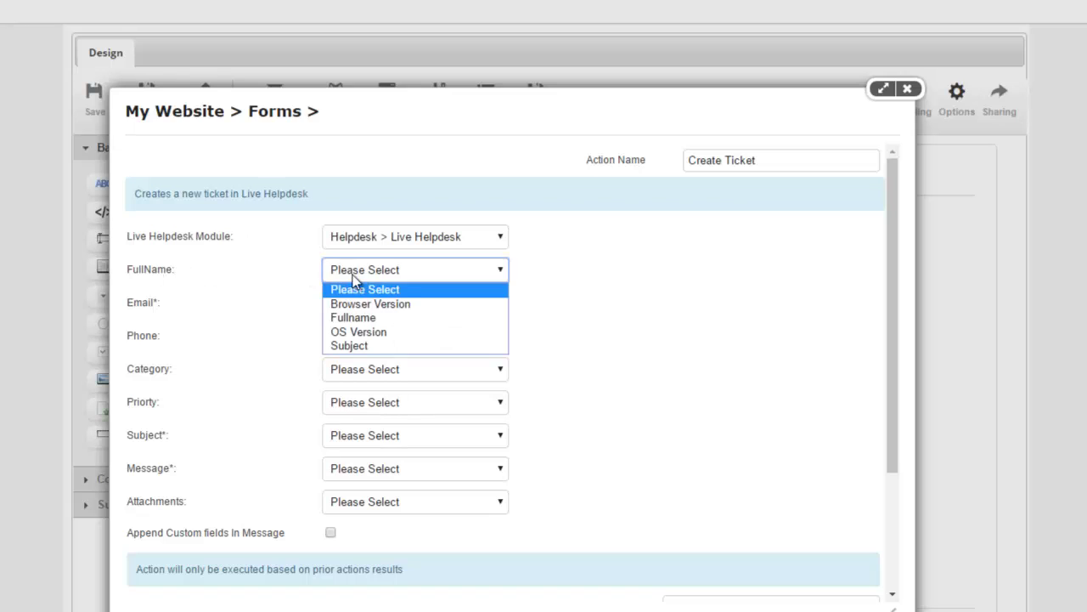
{"action": "left_click", "coordinate": [372, 317]}
{"action": "left_click", "coordinate": [379, 307]}
{"action": "left_click", "coordinate": [378, 337]}
{"action": "left_click", "coordinate": [367, 337]}
{"action": "left_click", "coordinate": [369, 355]}
{"action": "left_click", "coordinate": [379, 369]}
{"action": "left_click", "coordinate": [382, 384]}
Step: Map ticket Subject, Message and Attachments to the Subject, Message and Attach Screenshots fields, then save
{"action": "left_click", "coordinate": [382, 440]}
{"action": "left_click", "coordinate": [379, 497]}
{"action": "left_click", "coordinate": [371, 474]}
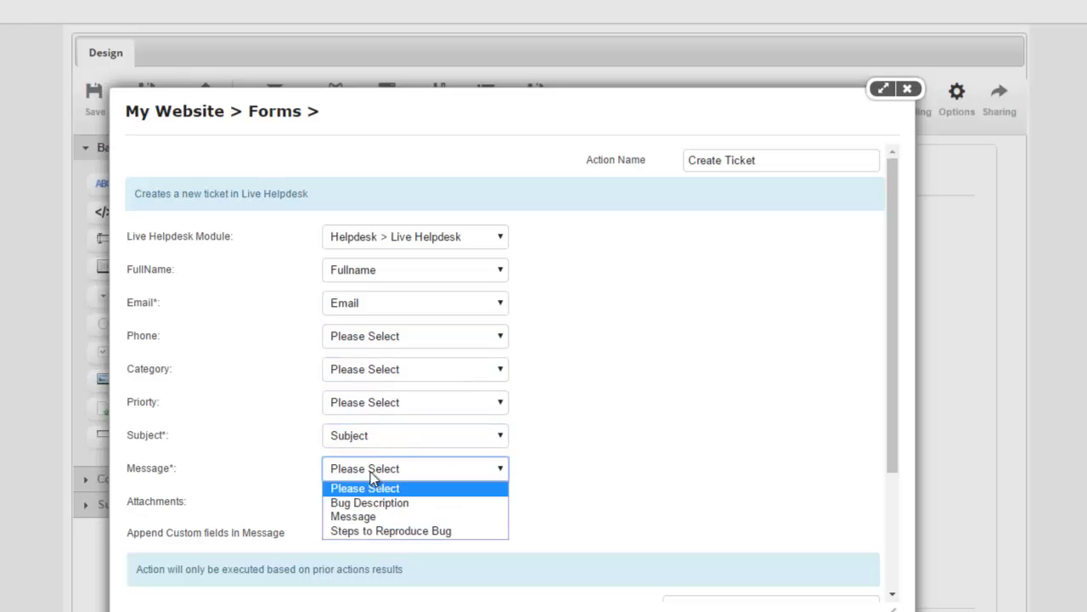
{"action": "left_click", "coordinate": [374, 515]}
{"action": "left_click", "coordinate": [397, 510]}
{"action": "left_click", "coordinate": [400, 543]}
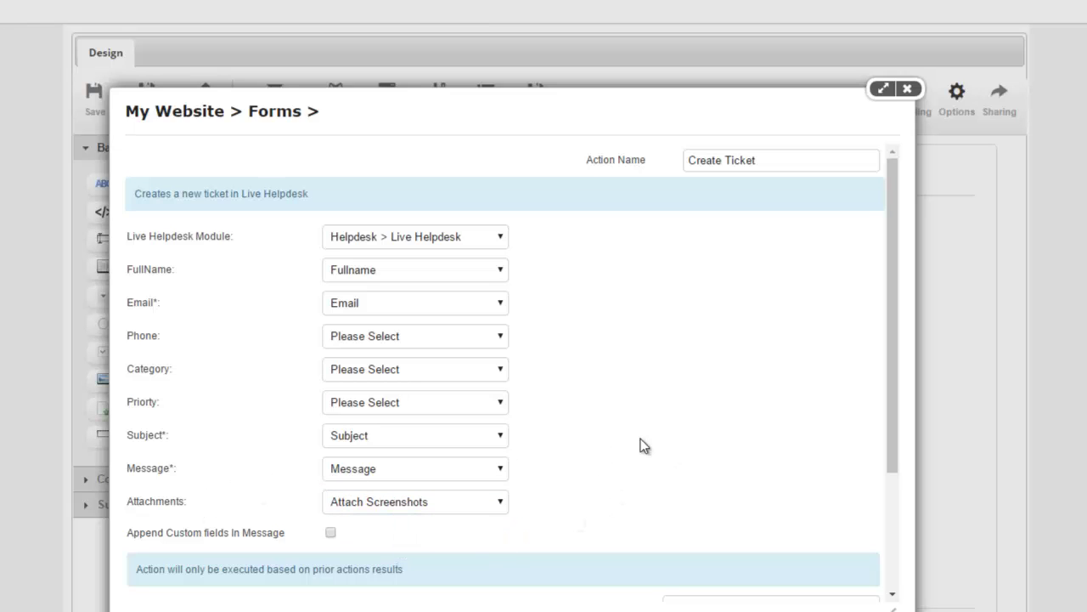
{"action": "scroll", "coordinate": [644, 445], "scroll_direction": "down", "scroll_amount": 1}
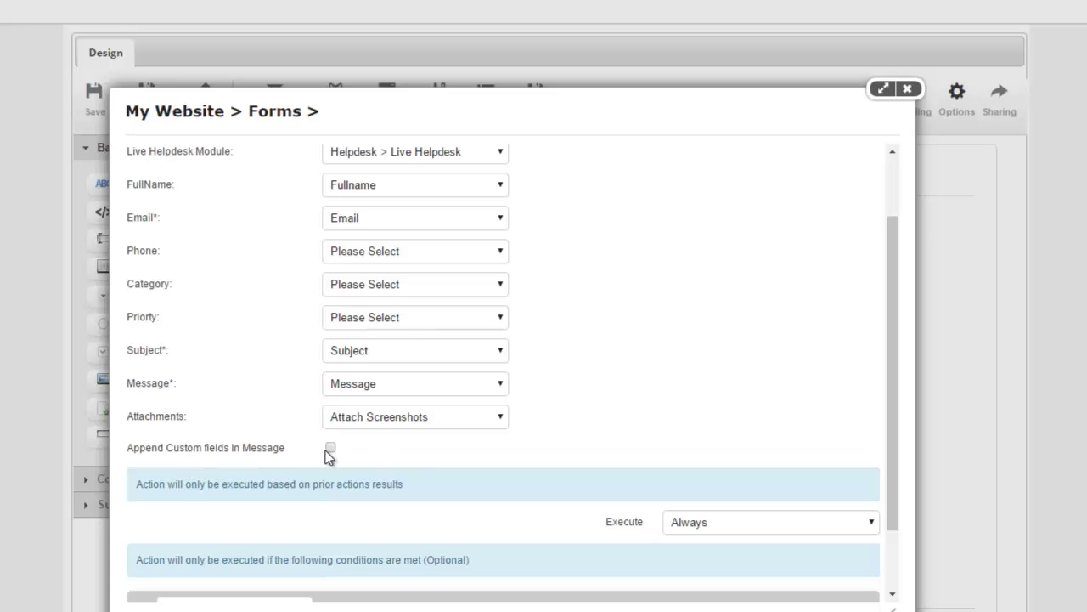
{"action": "scroll", "coordinate": [456, 469], "scroll_direction": "down", "scroll_amount": 1}
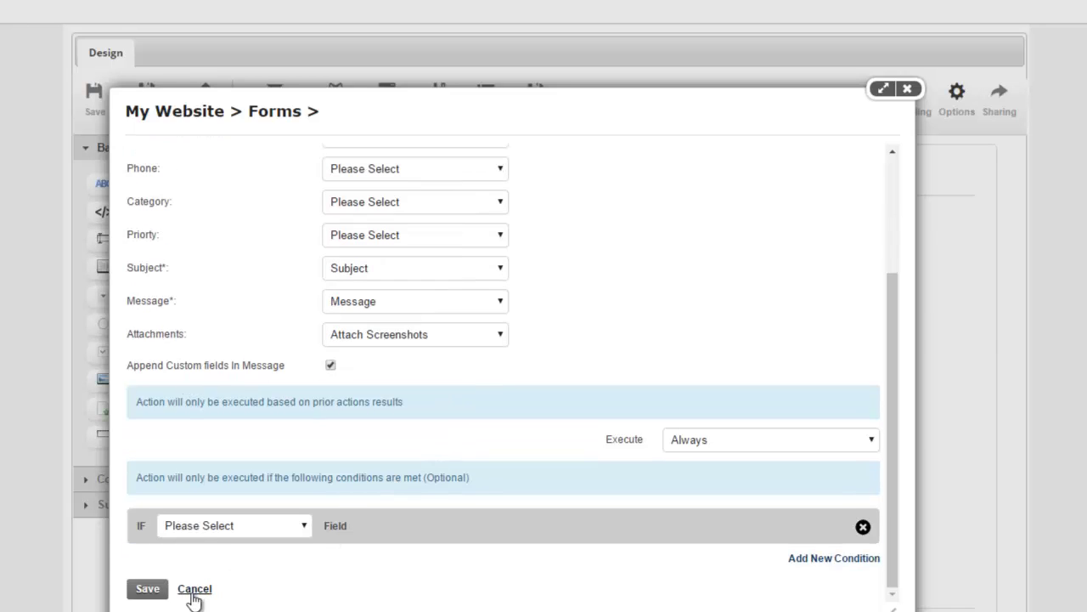
{"action": "left_click", "coordinate": [148, 588]}
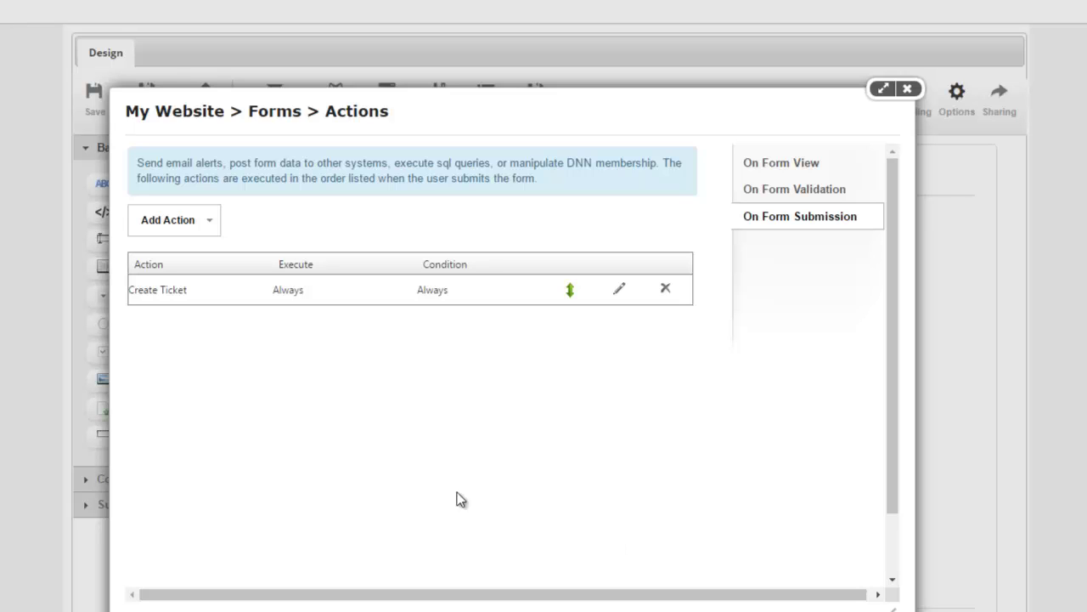
{"action": "left_click", "coordinate": [200, 227]}
{"action": "mouse_move", "coordinate": [211, 479]}
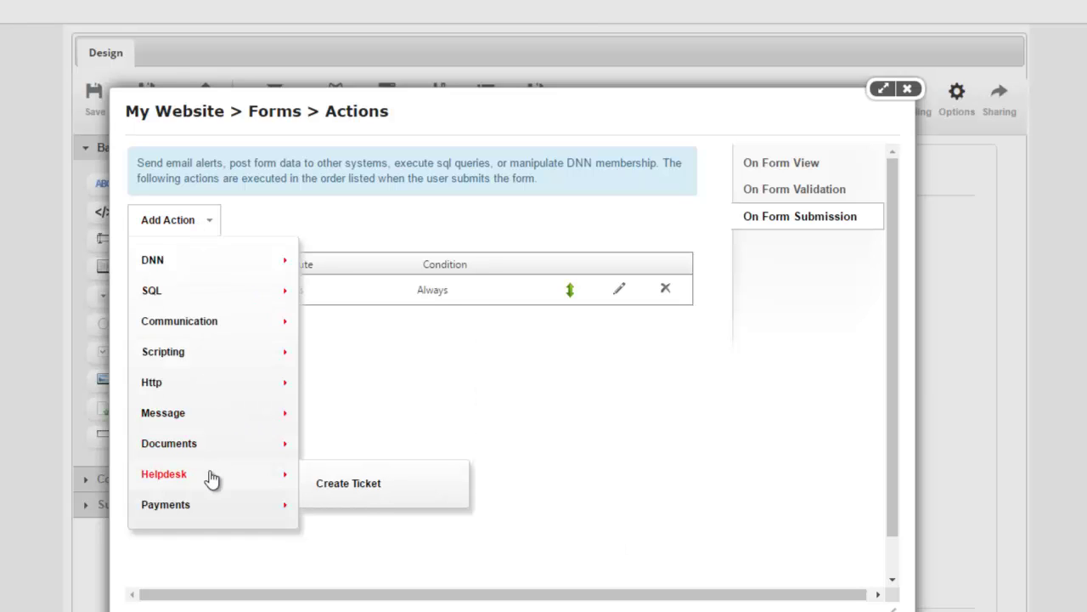
{"action": "mouse_move", "coordinate": [243, 393]}
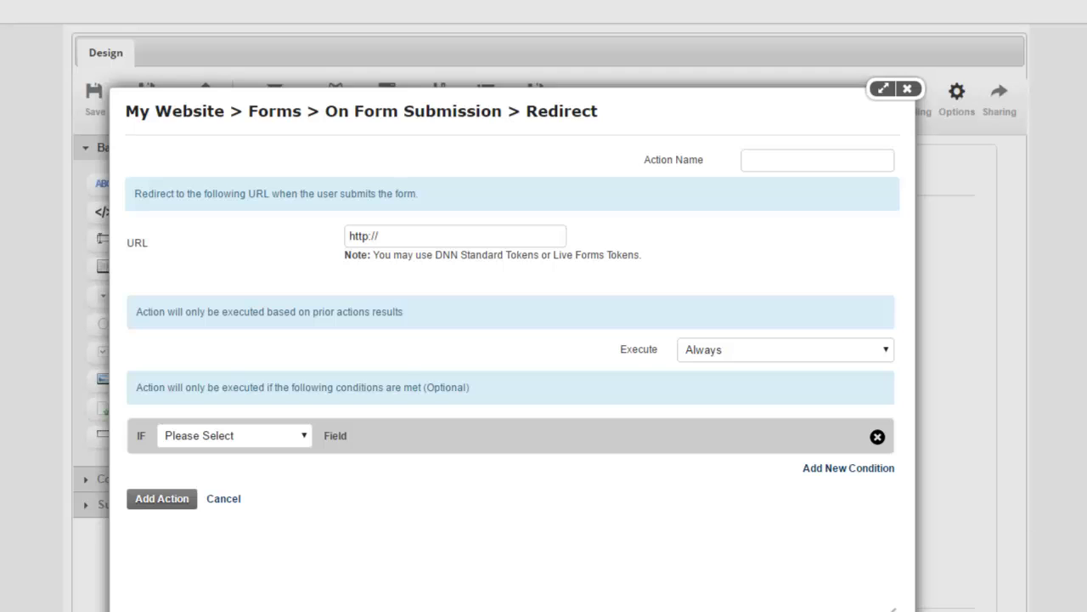
{"action": "left_click", "coordinate": [774, 168]}
{"action": "type", "text": "Redirect to Helpdesk"}
{"action": "left_click", "coordinate": [415, 234]}
{"action": "type", "text": "www.dev.com/test900/helpdesk"}
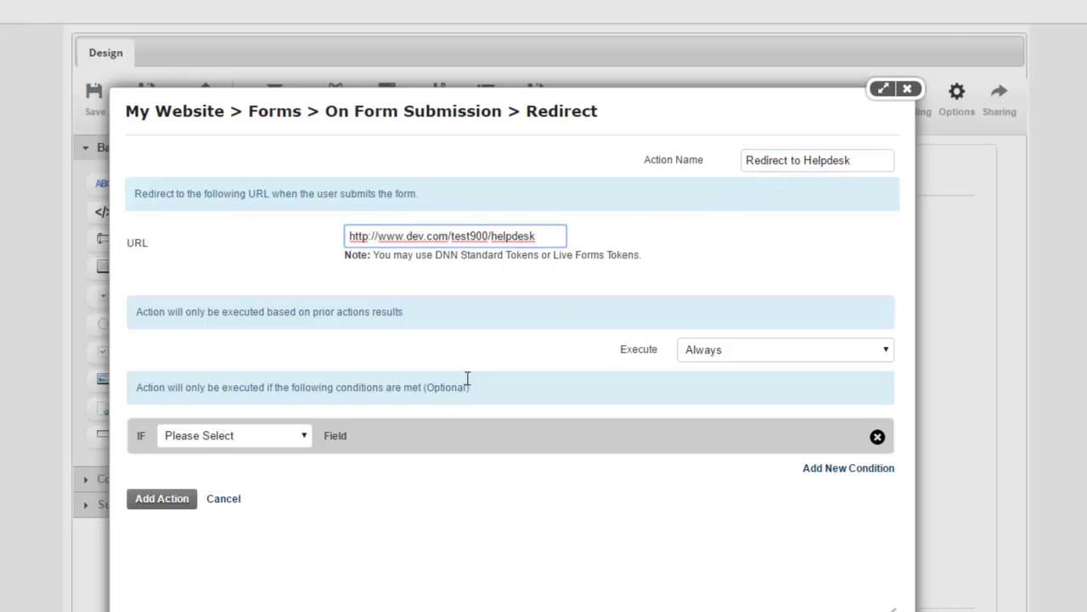
{"action": "left_click", "coordinate": [174, 500]}
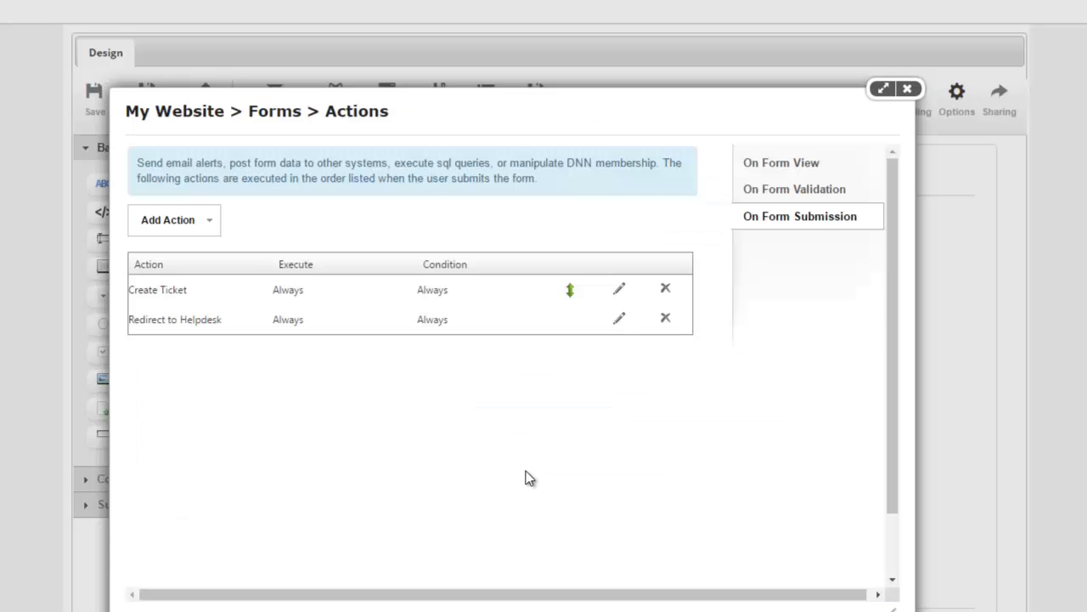
Step: Save the form and, on its live page, enter the reporter's first name, last name and email
{"action": "left_click", "coordinate": [907, 89]}
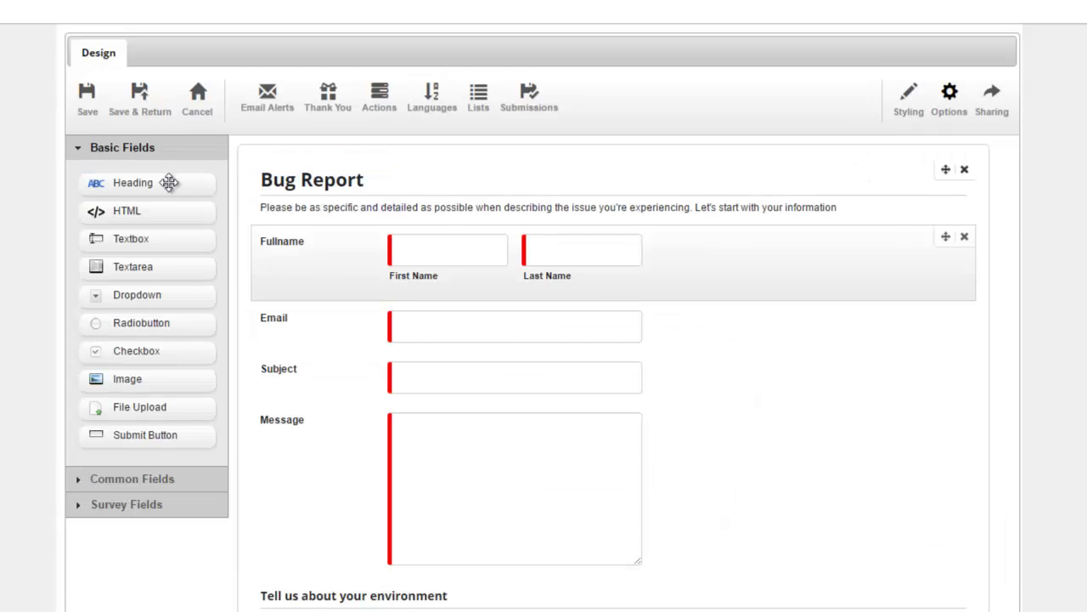
{"action": "left_click", "coordinate": [146, 102]}
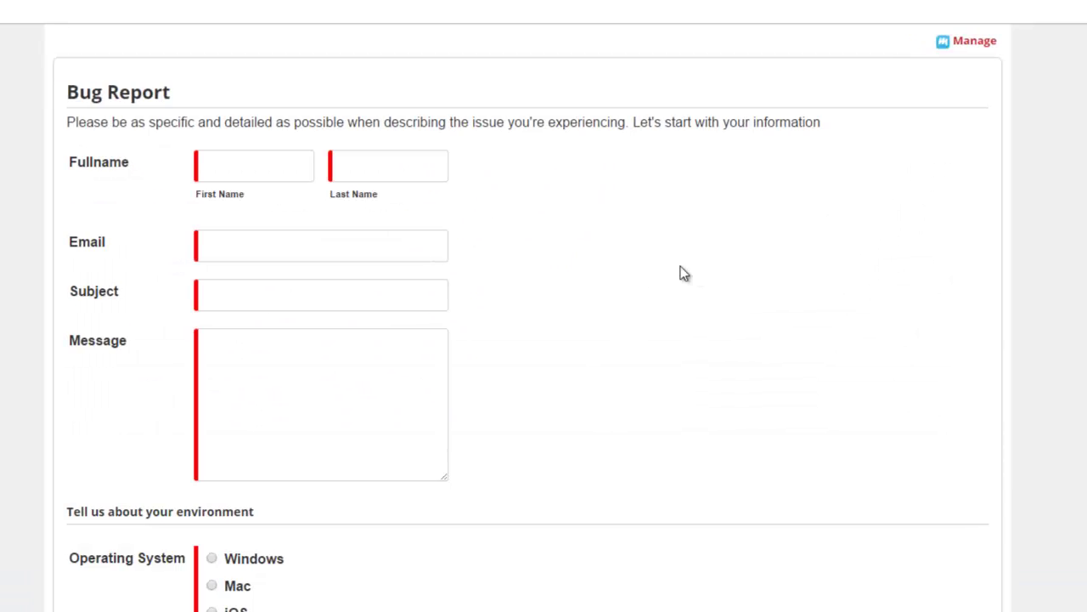
{"action": "left_click", "coordinate": [324, 177]}
{"action": "key", "text": "Tab"}
{"action": "key", "text": "Tab"}
{"action": "type", "text": "mande"}
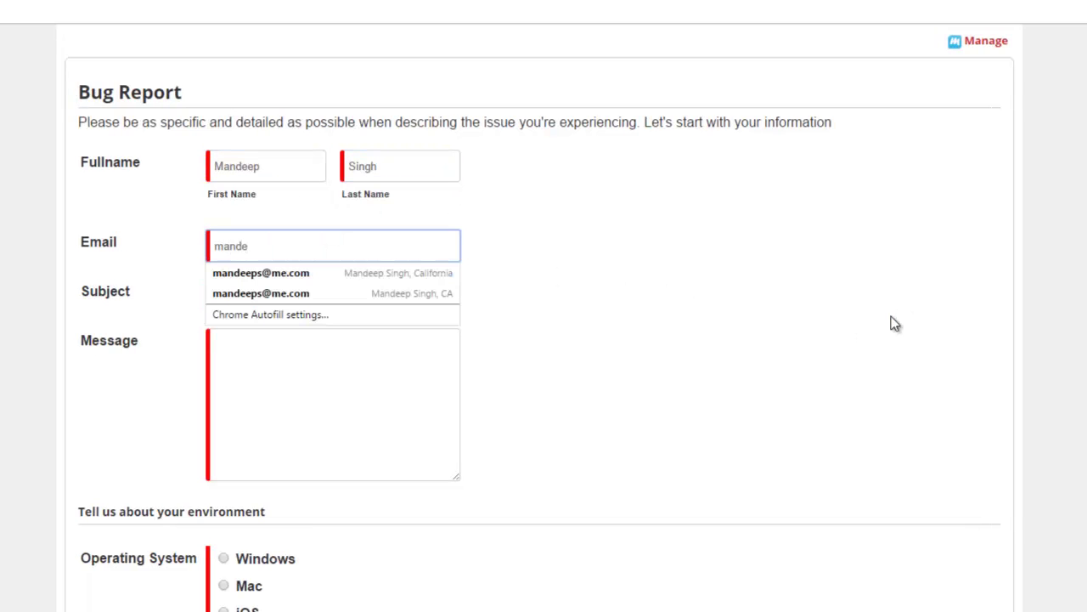
{"action": "key", "text": "Down"}
{"action": "key", "text": "Tab"}
Step: Enter 'Test Subject' as the subject and 'Test Message' as the message
{"action": "type", "text": "Test Message"}
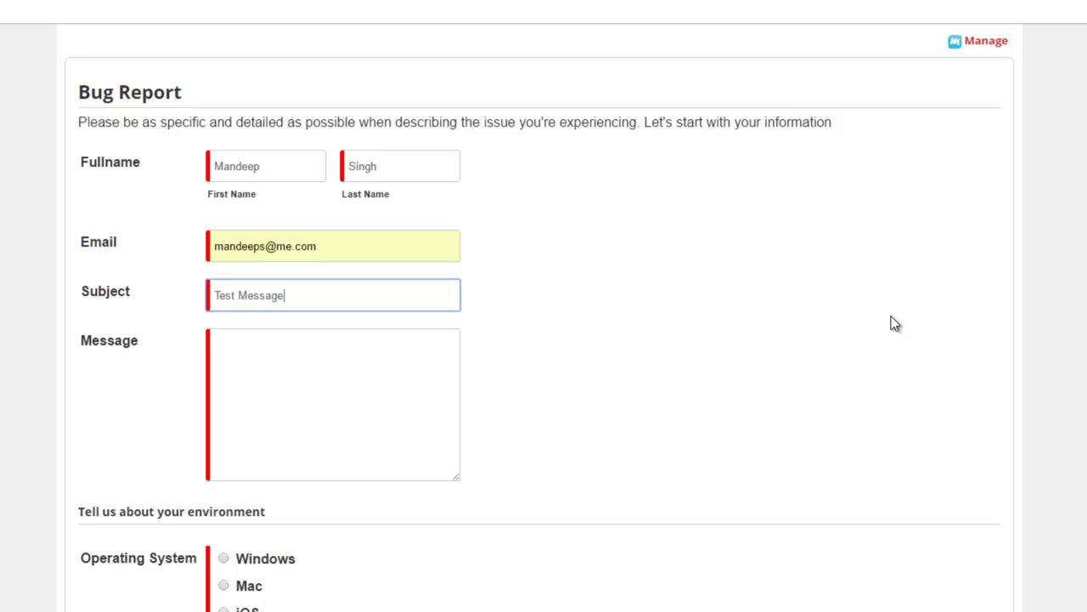
{"action": "key", "text": "ctrl+a"}
{"action": "type", "text": "Test Subject"}
{"action": "key", "text": "Tab"}
{"action": "type", "text": "Test Message"}
{"action": "scroll", "coordinate": [263, 290], "scroll_direction": "down", "scroll_amount": 1}
{"action": "scroll", "coordinate": [113, 190], "scroll_direction": "down", "scroll_amount": 2}
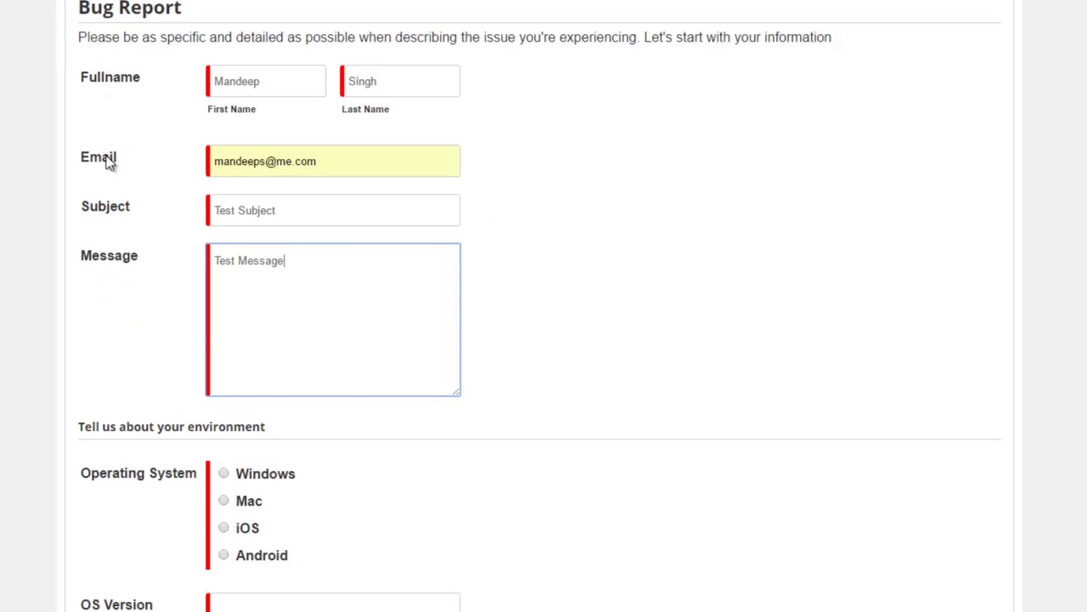
{"action": "left_click", "coordinate": [527, 384]}
Step: Set the environment to Windows version 10 and Internet Explorer version 11
{"action": "scroll", "coordinate": [319, 424], "scroll_direction": "down", "scroll_amount": 2}
{"action": "scroll", "coordinate": [217, 397], "scroll_direction": "down", "scroll_amount": 4}
{"action": "left_click", "coordinate": [223, 219]}
{"action": "left_click", "coordinate": [250, 354]}
{"action": "type", "text": "1"}
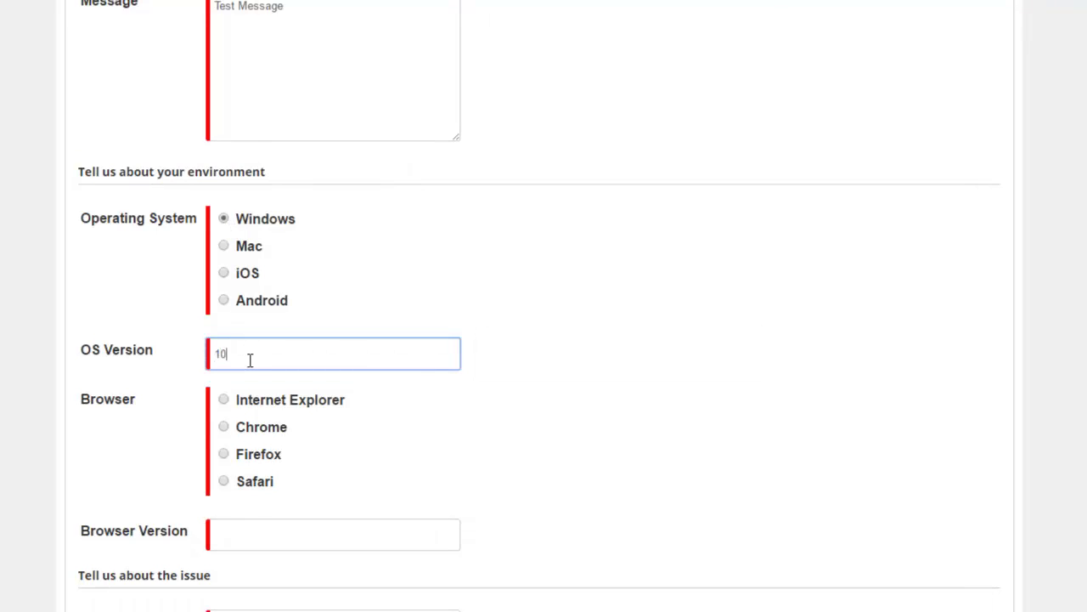
{"action": "type", "text": "0"}
{"action": "left_click", "coordinate": [223, 400]}
{"action": "left_click", "coordinate": [245, 533]}
{"action": "type", "text": "11"}
Step: Fill in the bug description and the 'Steps to reproduce goes here' text
{"action": "scroll", "coordinate": [400, 482], "scroll_direction": "down", "scroll_amount": 2}
{"action": "left_click", "coordinate": [334, 498]}
{"action": "type", "text": "S"}
{"action": "type", "text": "ug description goes here"}
{"action": "key", "text": "Tab"}
{"action": "type", "text": "S"}
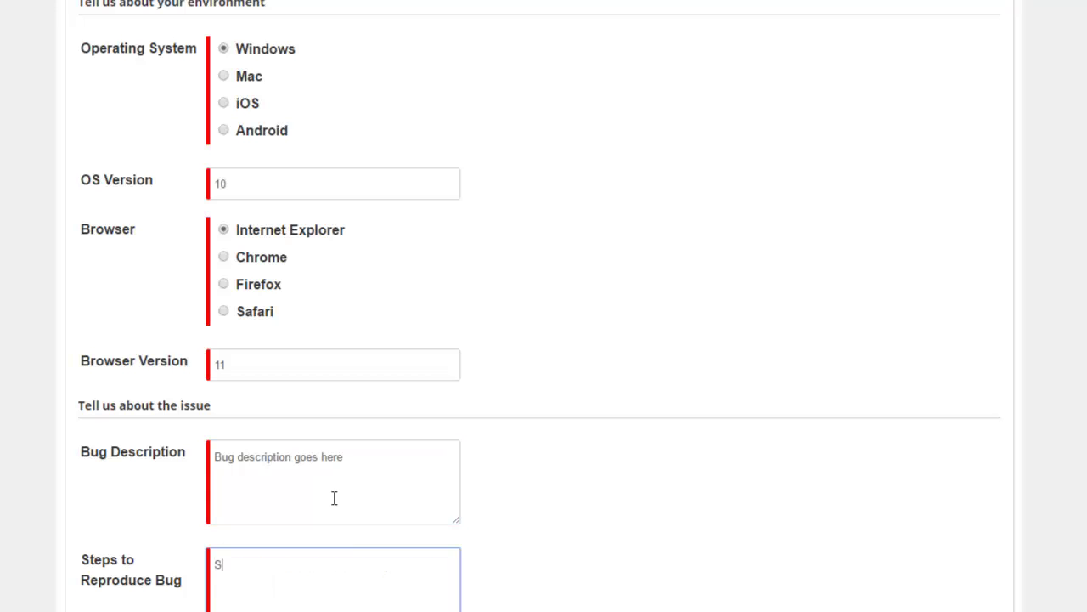
{"action": "key", "text": "BackSpace"}
{"action": "key", "text": "BackSpace"}
{"action": "type", "text": "ps to reproduce goes"}
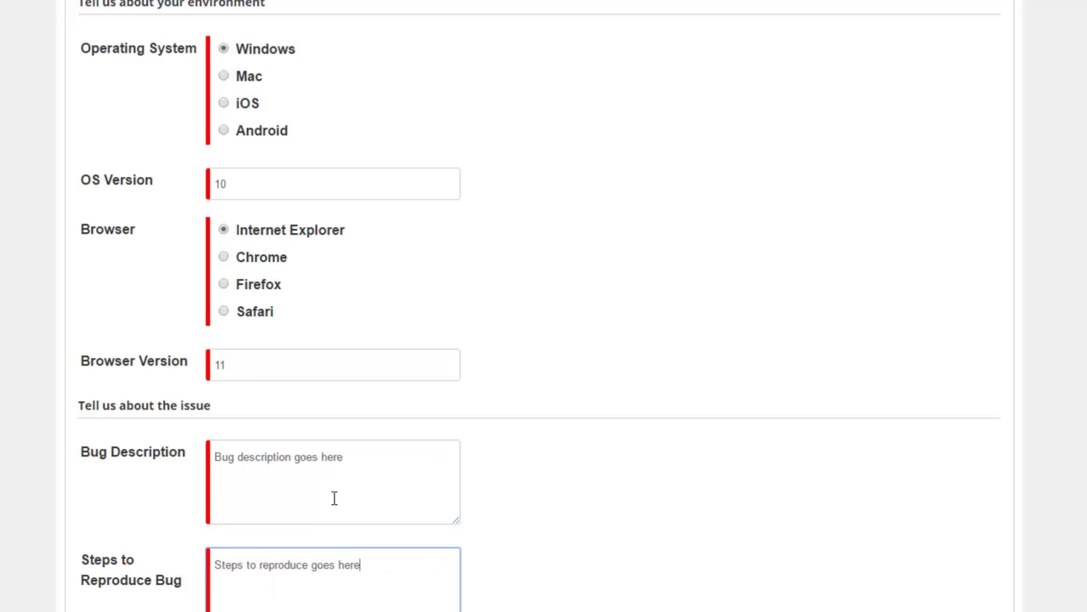
{"action": "type", "text": " here"}
{"action": "scroll", "coordinate": [334, 498], "scroll_direction": "down", "scroll_amount": 2}
Step: Attach ViewHistory.PNG as the screenshot and submit the bug report
{"action": "left_click", "coordinate": [299, 478]}
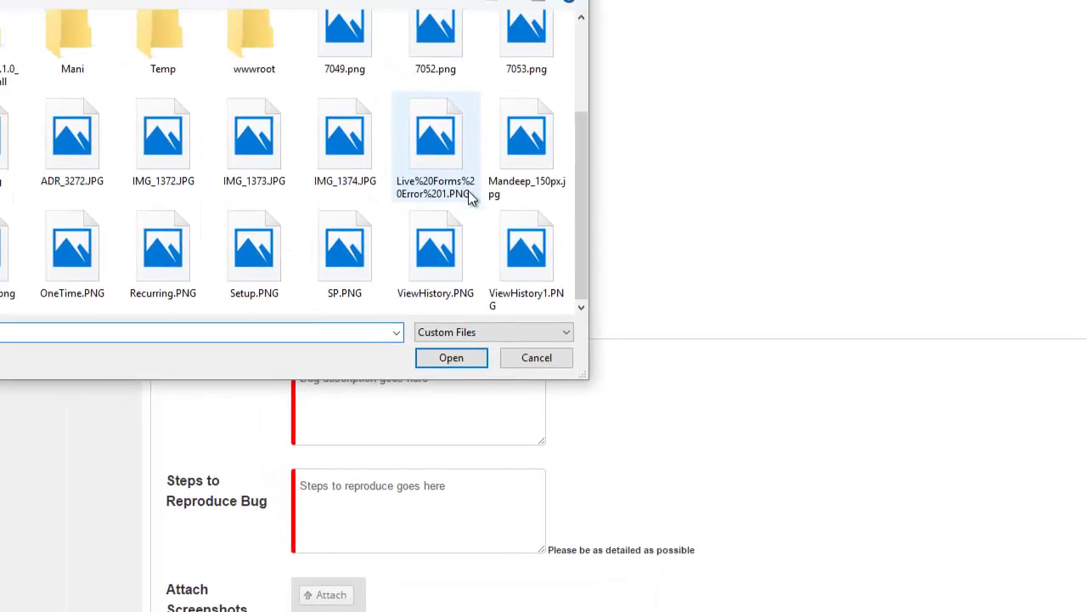
{"action": "left_click", "coordinate": [351, 187]}
{"action": "key", "text": "Return"}
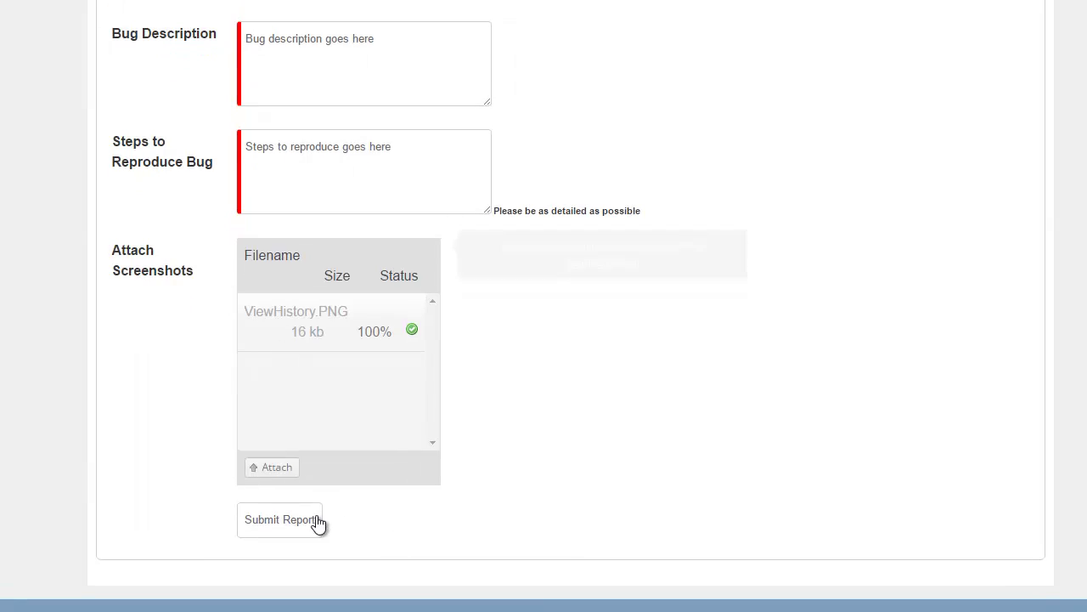
{"action": "left_click", "coordinate": [298, 521]}
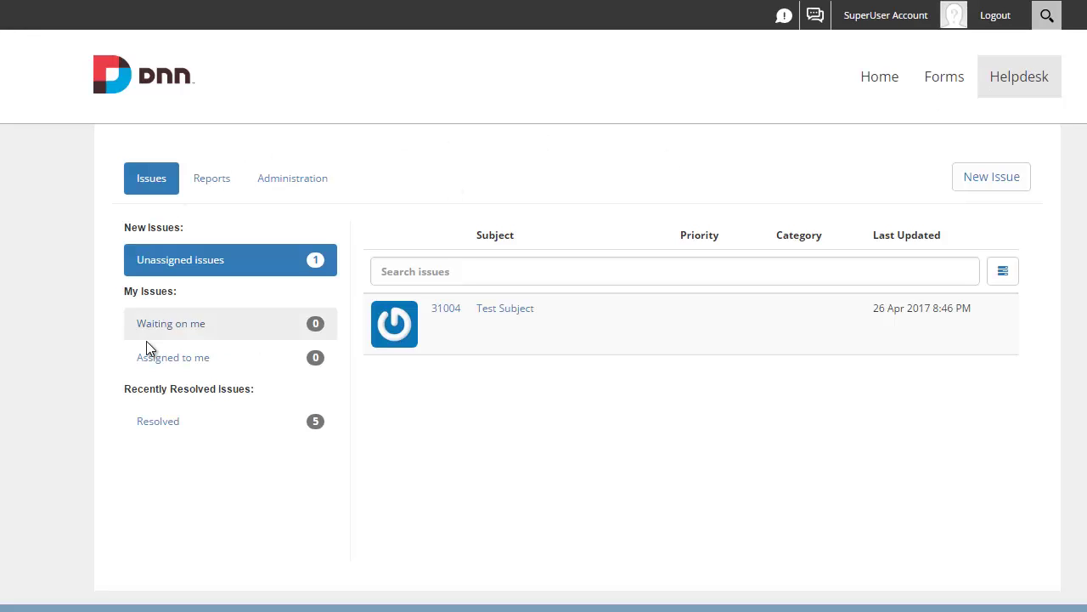
Step: Open the Test Subject ticket and review its message, reporter, environment details and ViewHistory.PNG attachment
{"action": "left_click", "coordinate": [505, 312]}
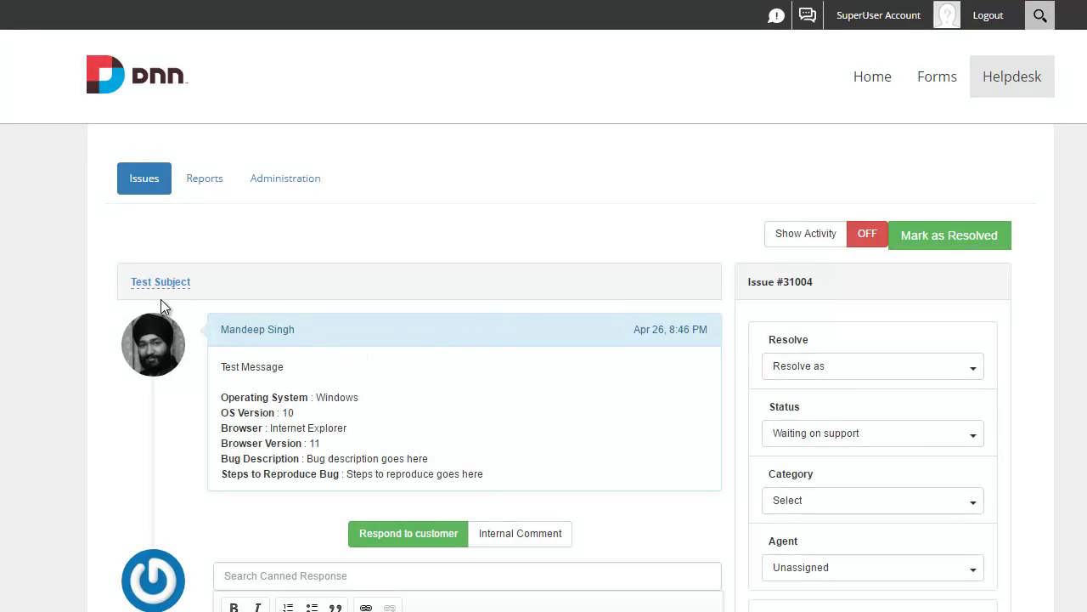
{"action": "triple_click", "coordinate": [265, 367]}
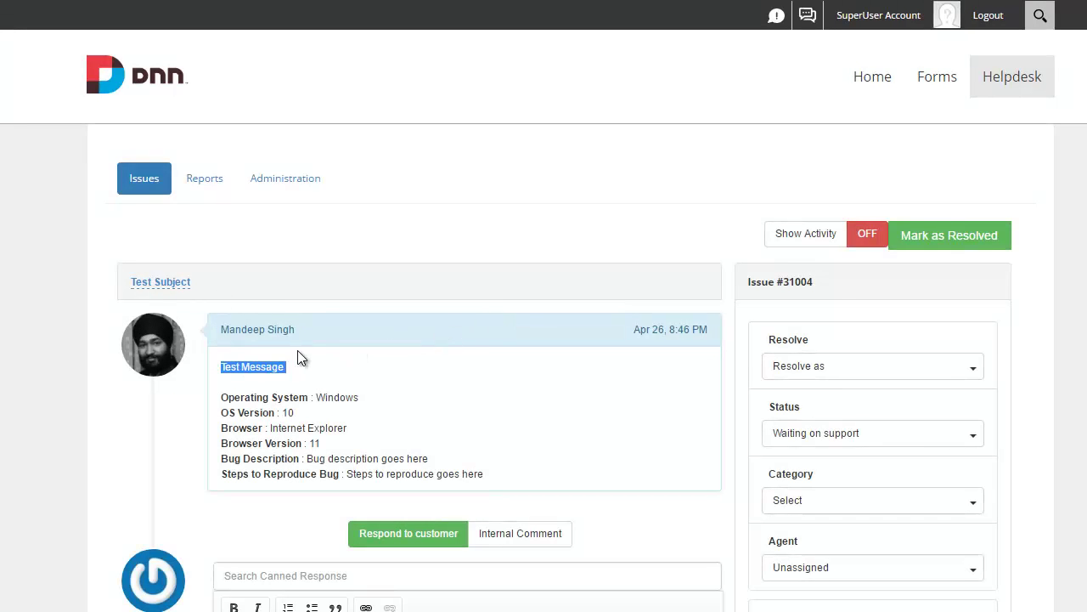
{"action": "left_click_drag", "start_coordinate": [295, 330], "coordinate": [229, 331]}
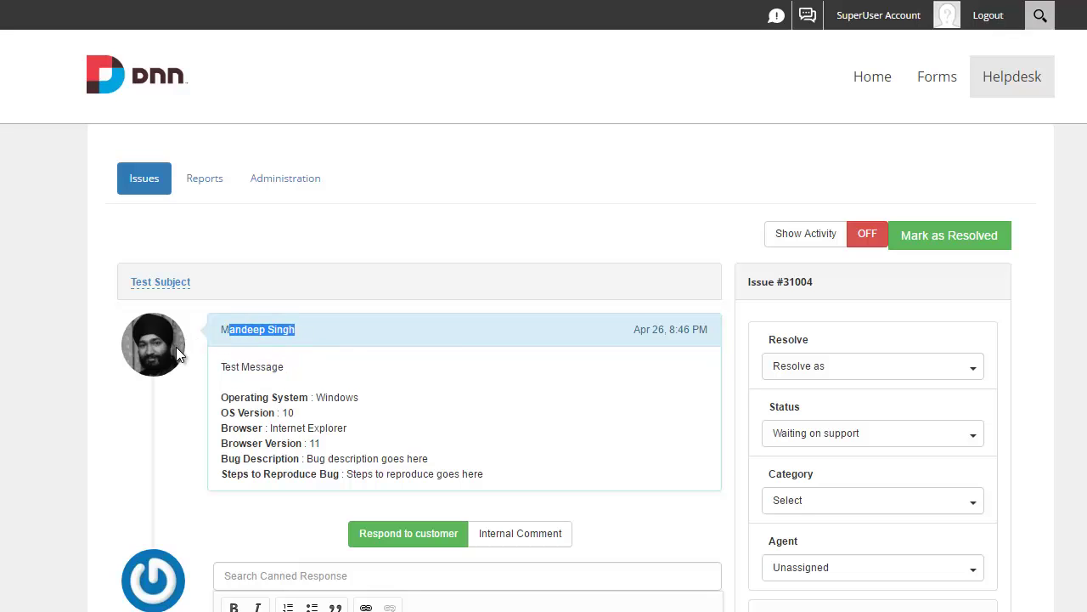
{"action": "left_click_drag", "start_coordinate": [218, 399], "coordinate": [473, 483]}
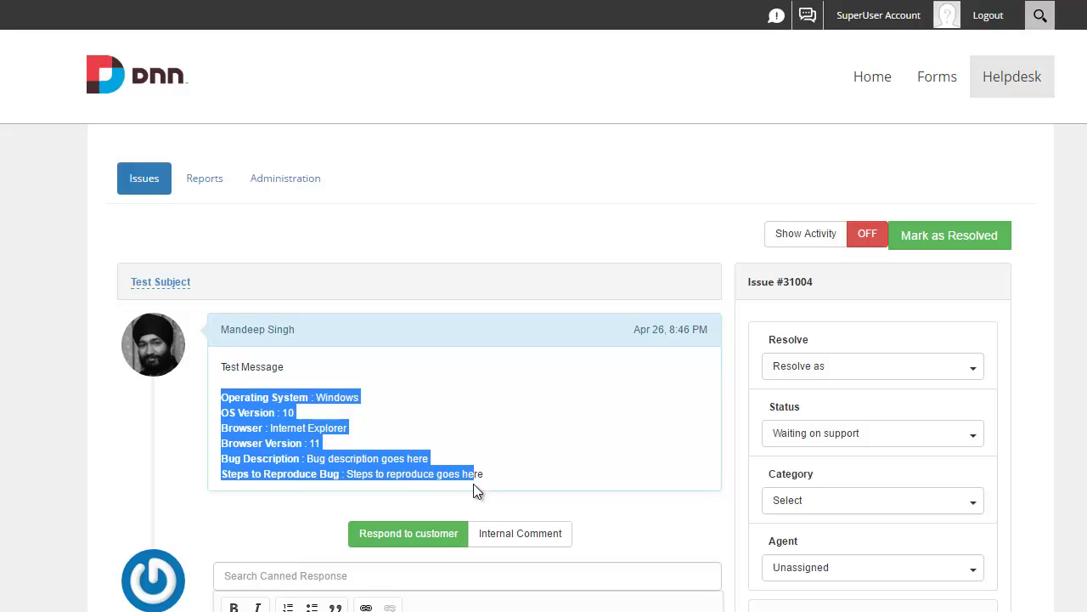
{"action": "scroll", "coordinate": [473, 483], "scroll_direction": "down", "scroll_amount": 3}
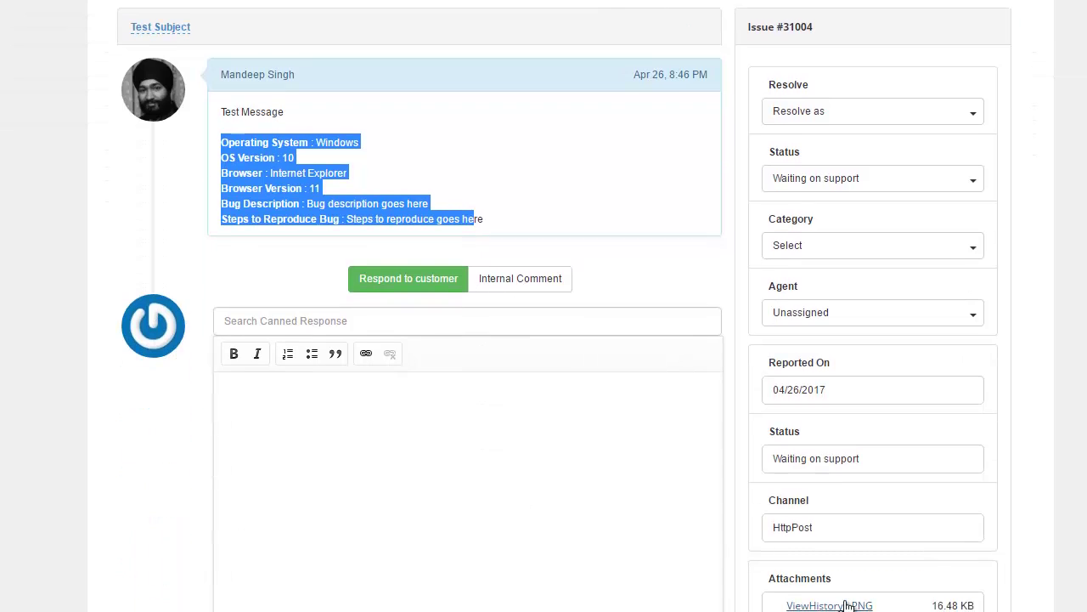